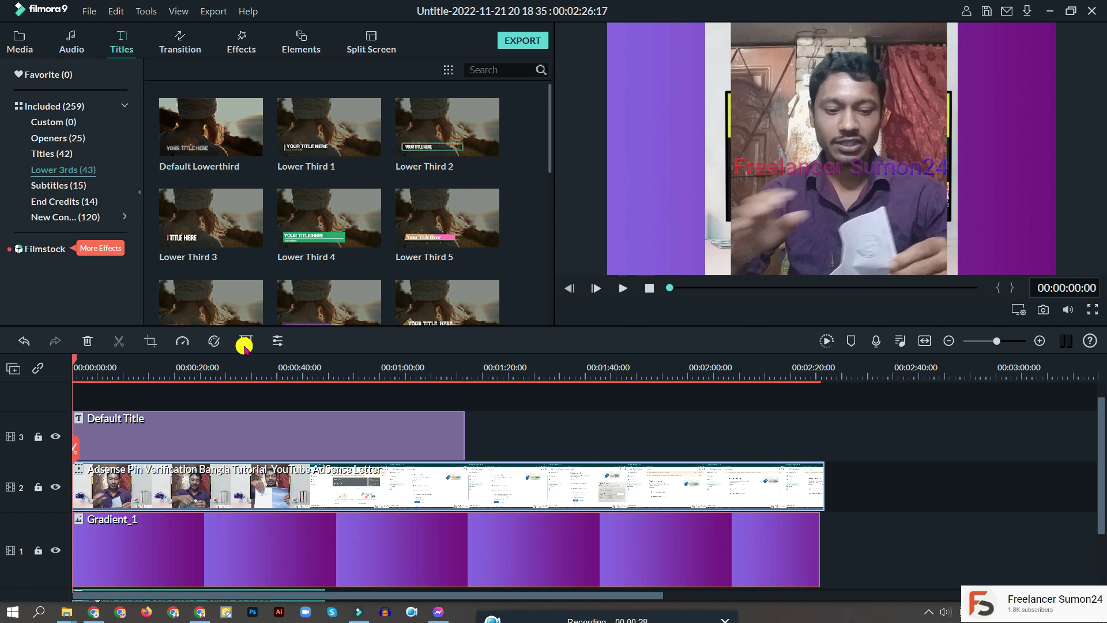
Look through the title presets in the Titles and Lower 3rds categories
mouse_move(221, 127)
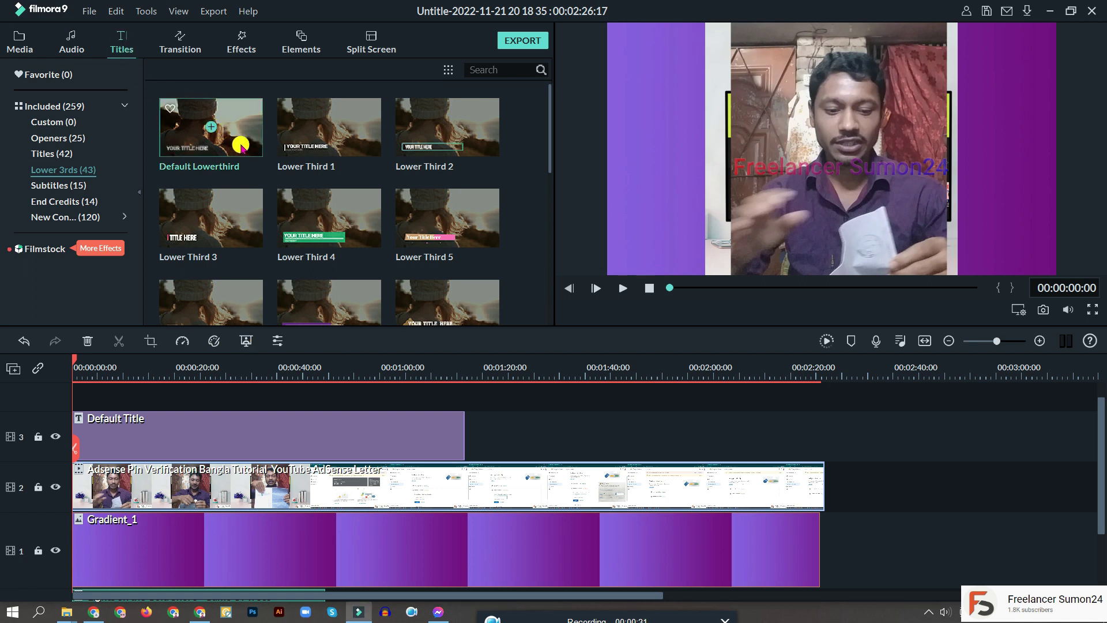
scroll(241, 149, "down", 3)
scroll(241, 147, "up", 3)
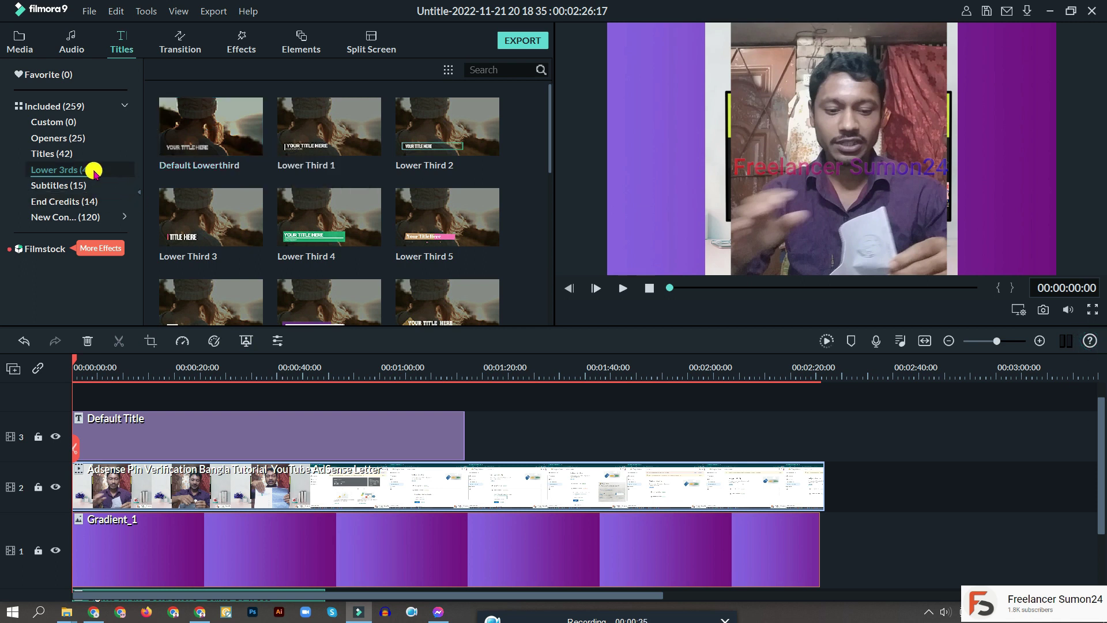
left_click(53, 154)
left_click(69, 169)
mouse_move(178, 242)
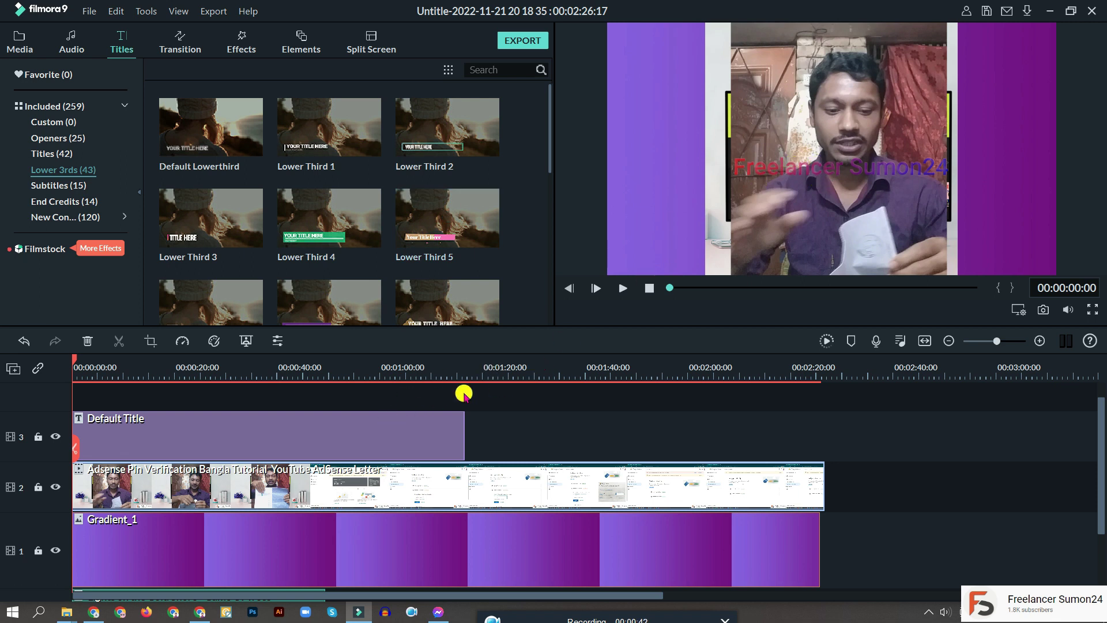
Open the Default Title clip's text settings, close them unchanged, and delete the clip from track 3
double_click(381, 420)
left_click_drag(346, 136, 220, 122)
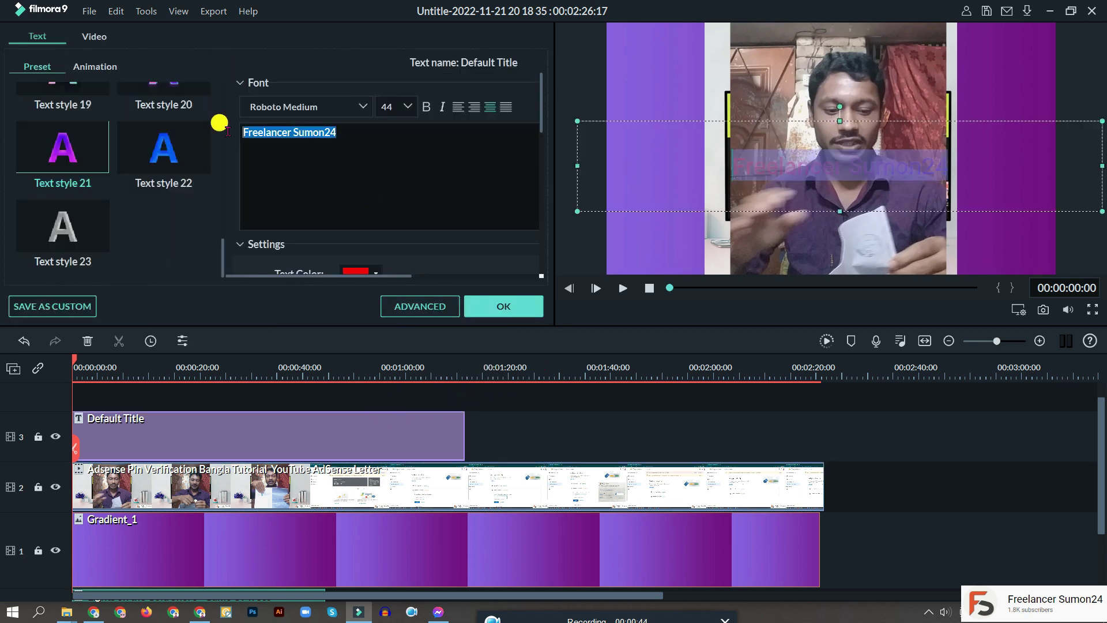
left_click(360, 153)
key("Escape")
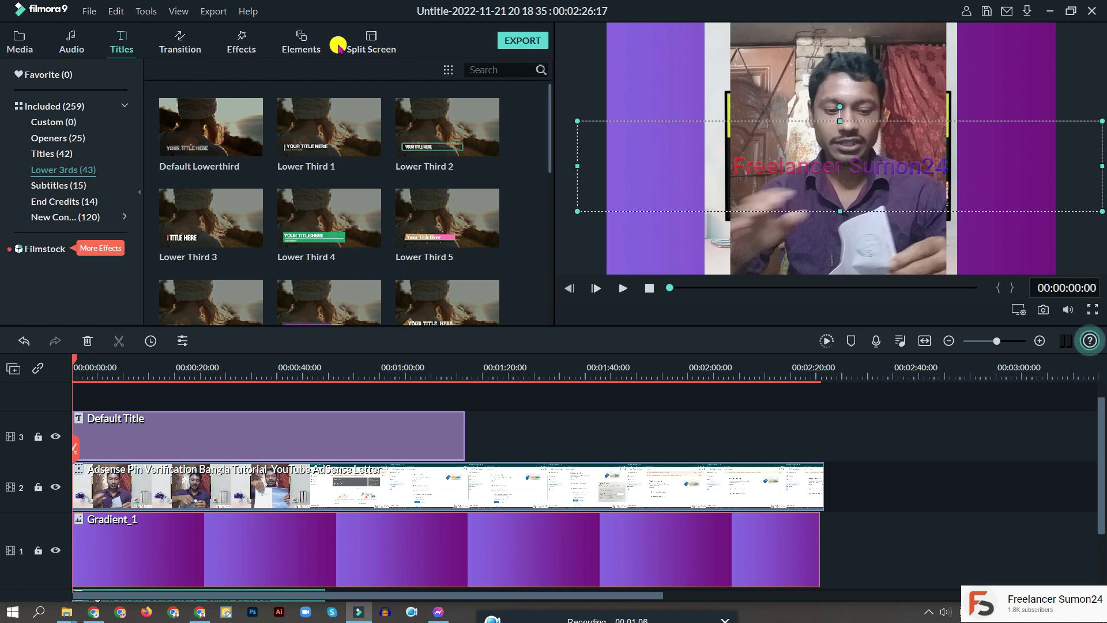
key("Delete")
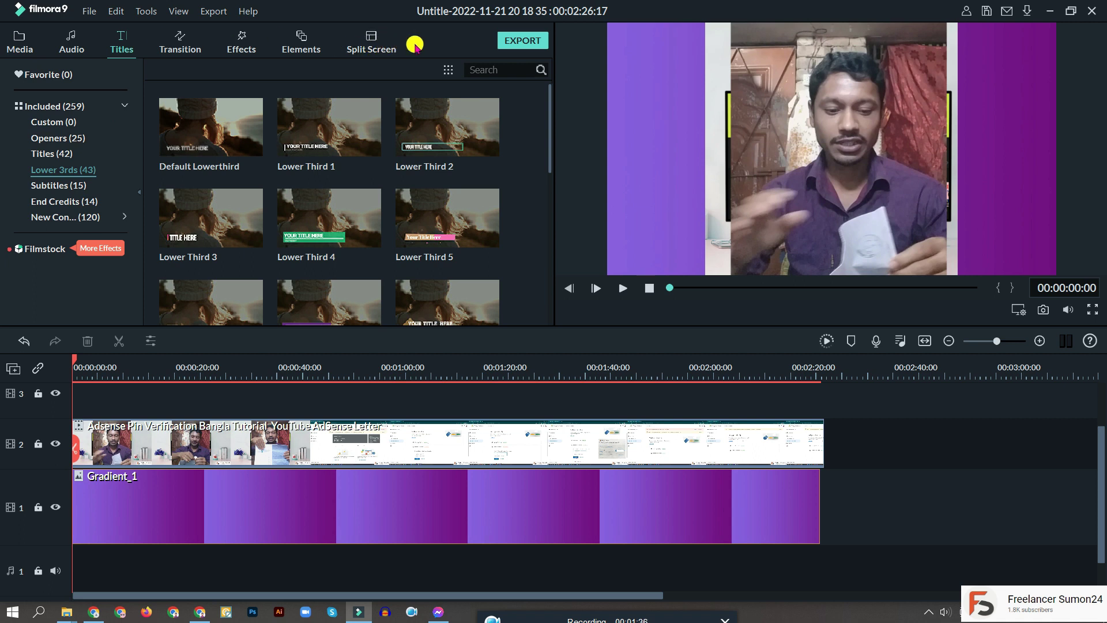
Preview the Morph transition from the Warp category
left_click(211, 222)
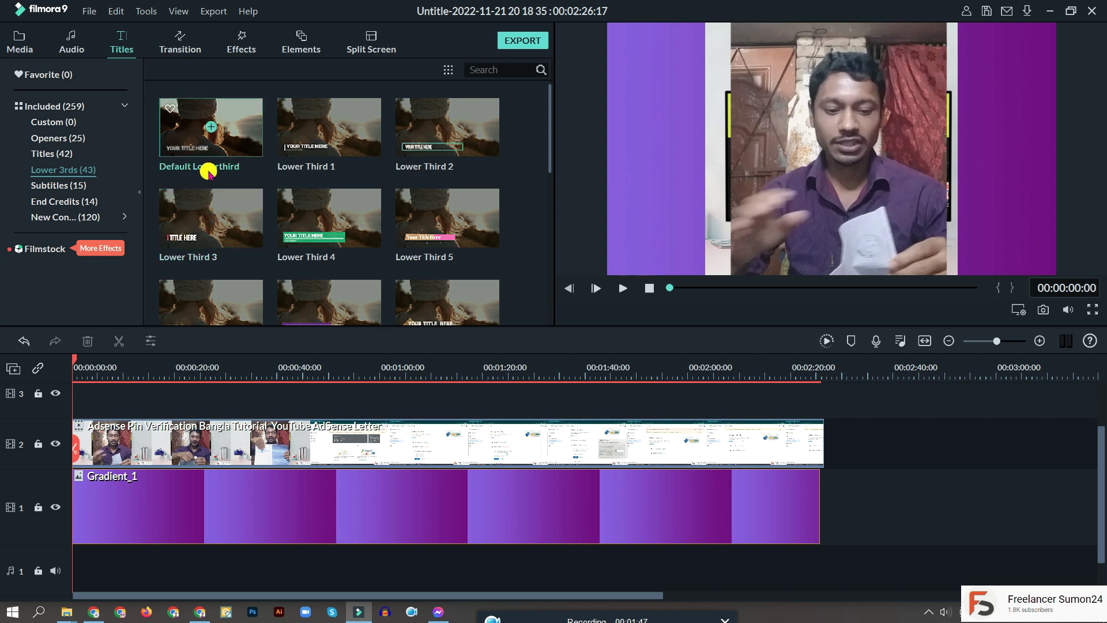
left_click(175, 43)
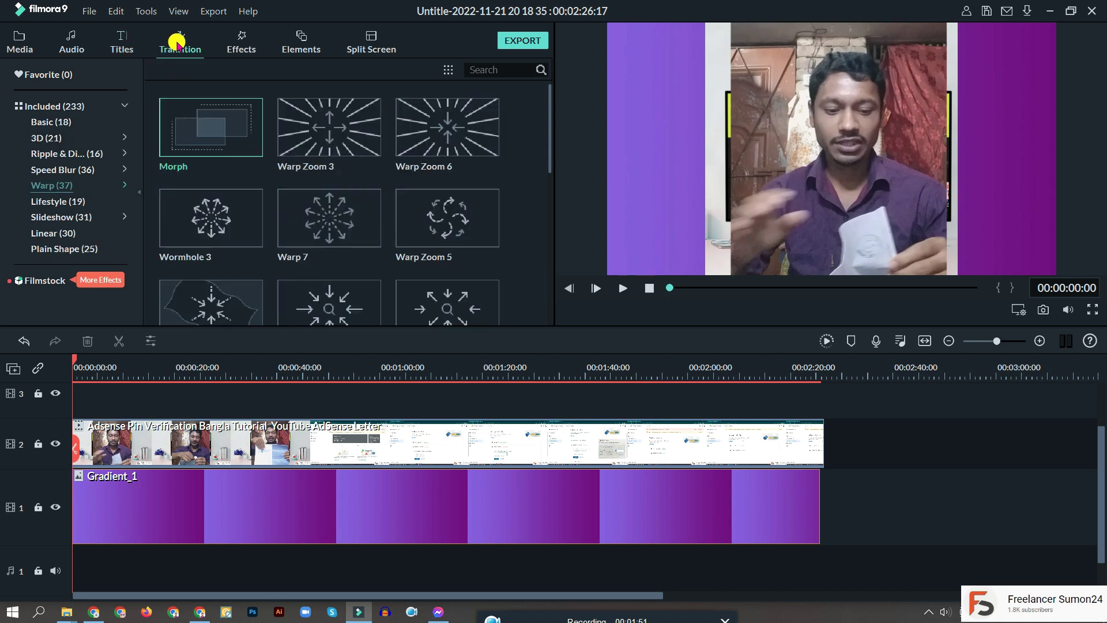
left_click(241, 139)
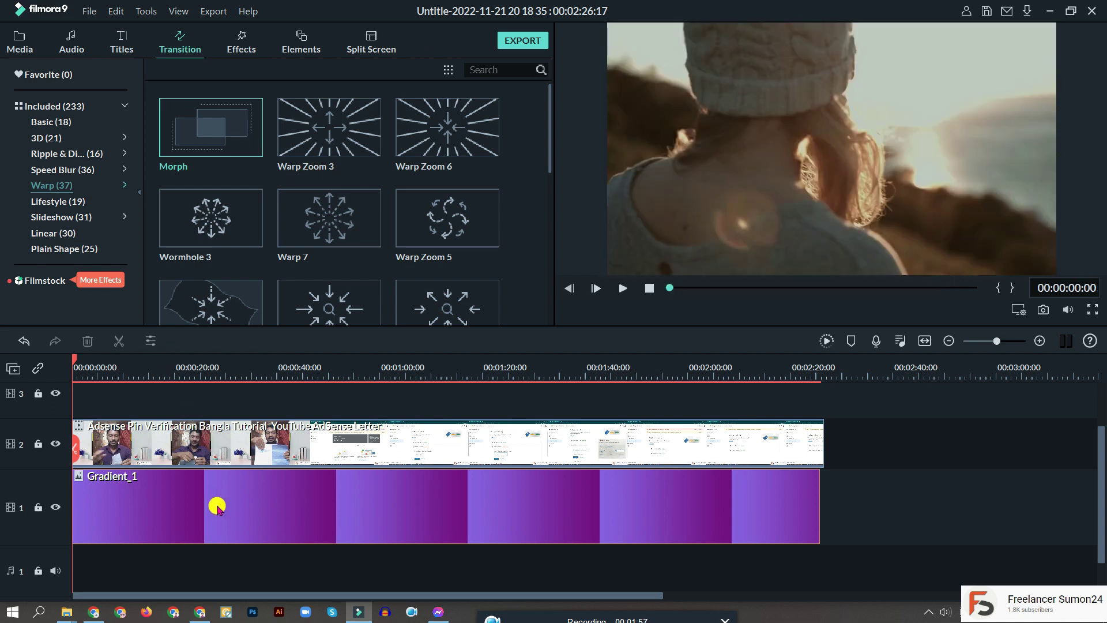
Delete the Gradient_1 background clip and split the AdSense video clip on track 2 at 00:00:36:12
left_click(217, 506)
key("Delete")
left_click_drag(72, 359, 260, 413)
left_click(259, 450)
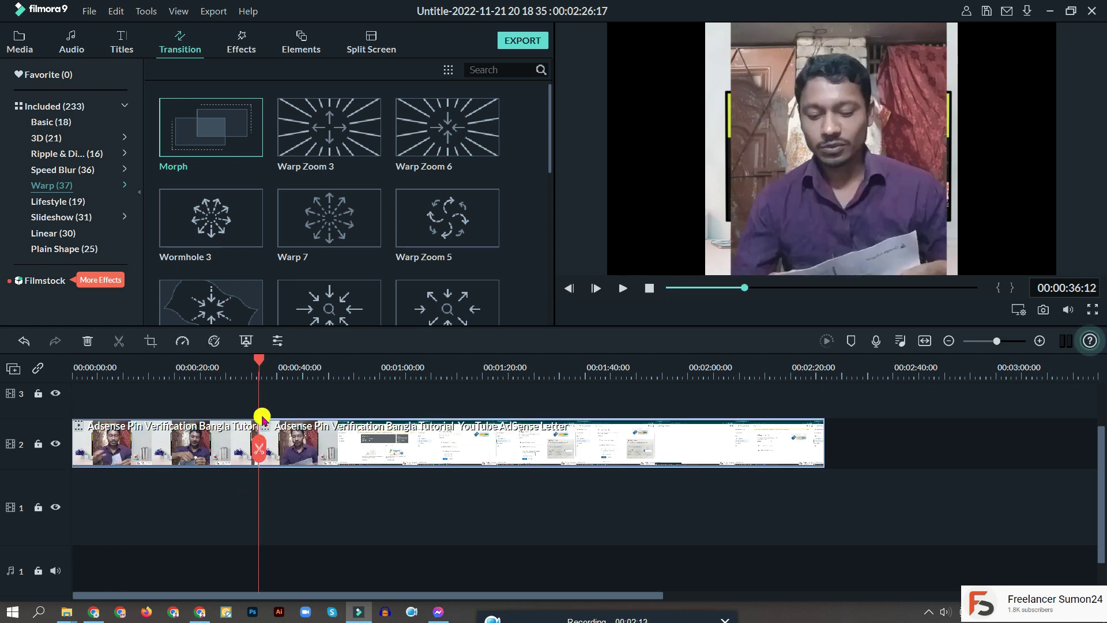
left_click_drag(257, 361, 199, 362)
left_click_drag(311, 449, 379, 448)
key("ctrl+z")
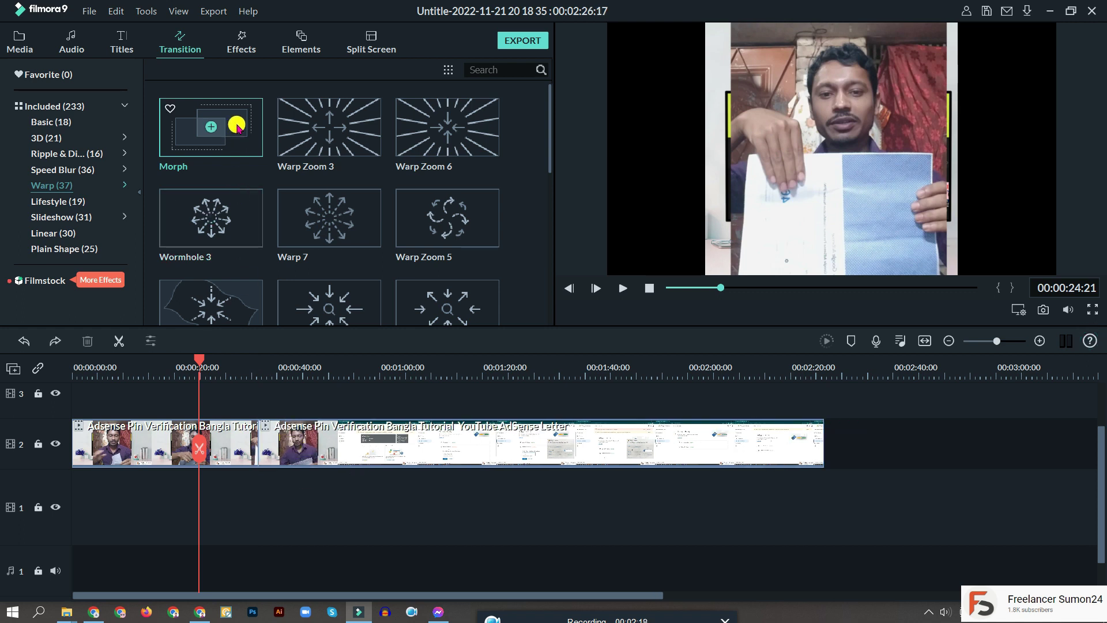
Add the Morph transition at the cut between the two video segments and lengthen it
left_click_drag(227, 128, 260, 426)
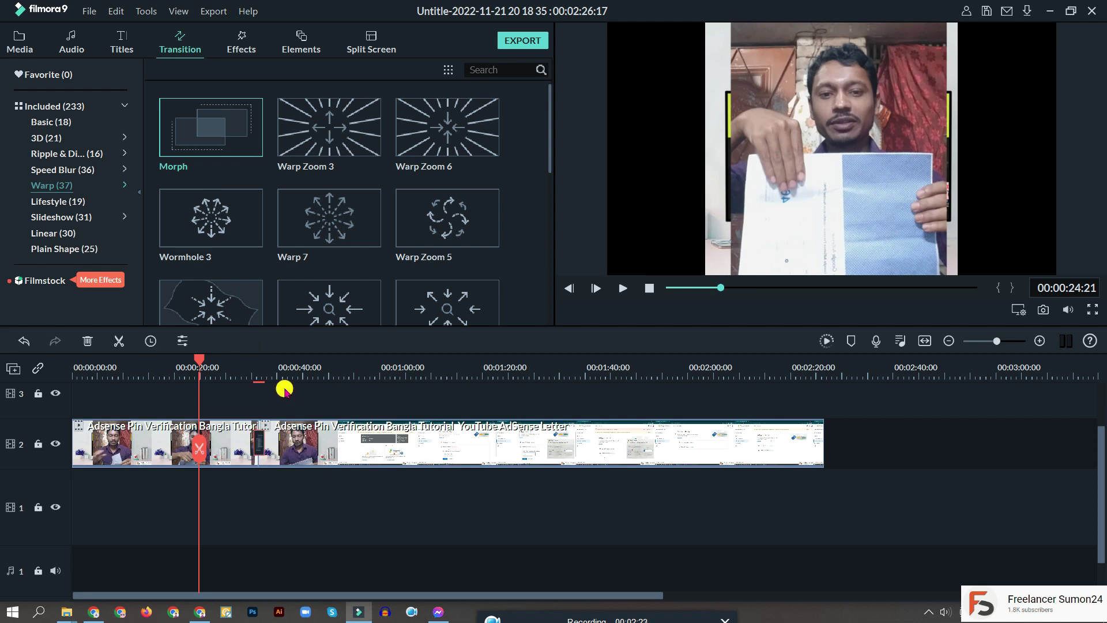
scroll(283, 372, "up", 2)
left_click_drag(346, 440, 382, 441)
Play back the Morph transition from shortly before the cut
left_click_drag(197, 361, 281, 378)
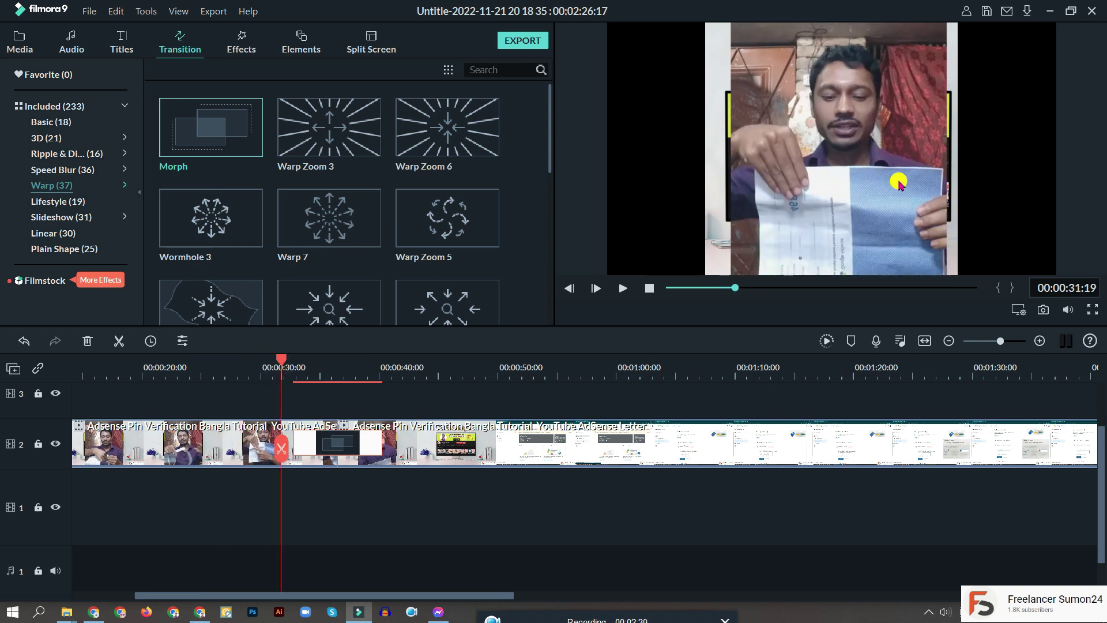
key("space")
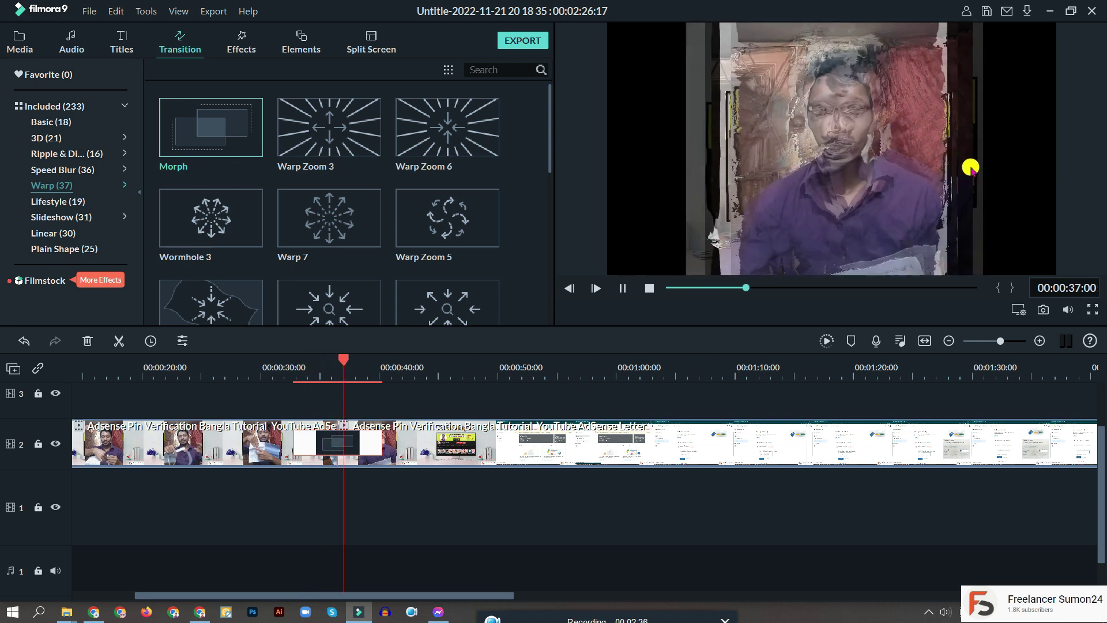
key("space")
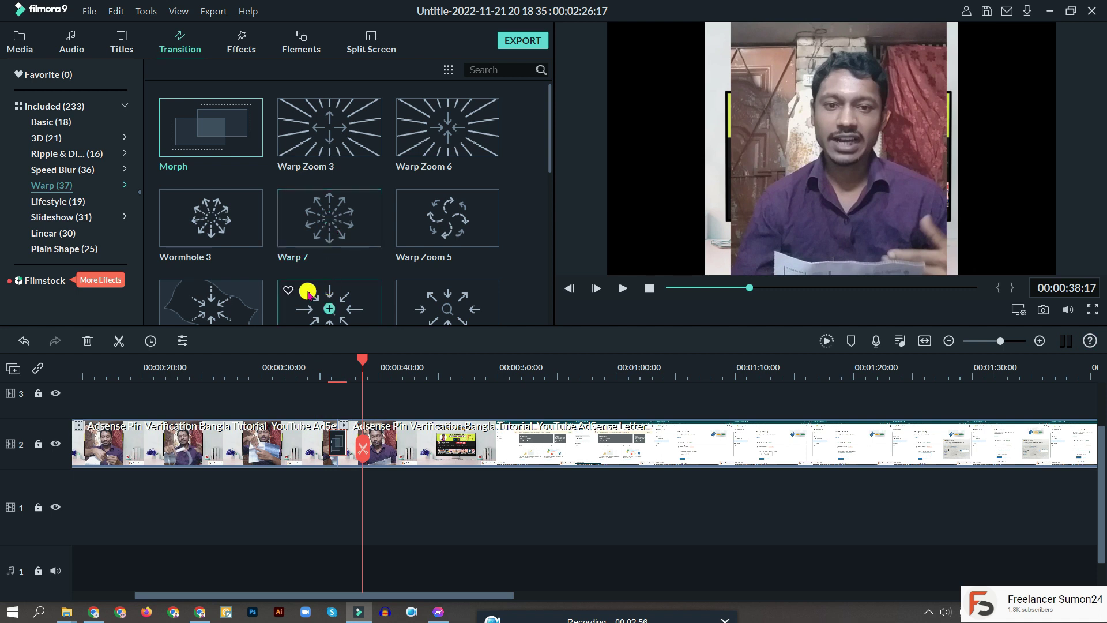
Add the Cube transition from the Basic category to the start of the second video segment and play it back
scroll(294, 166, "down", 2)
scroll(291, 166, "up", 2)
left_click(71, 123)
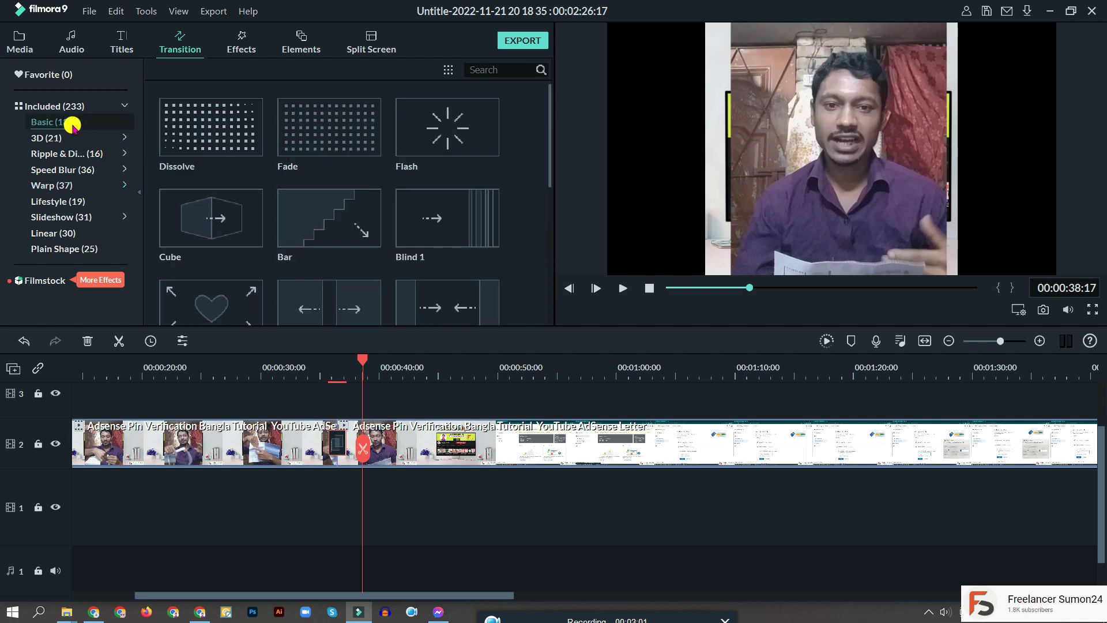
left_click(352, 222)
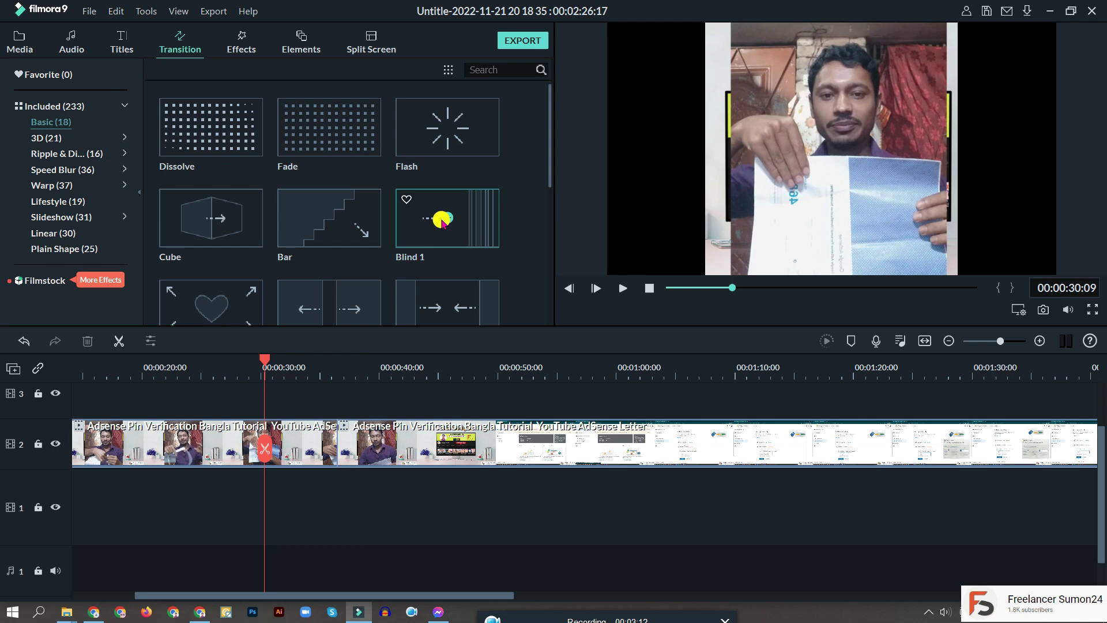
left_click(243, 220)
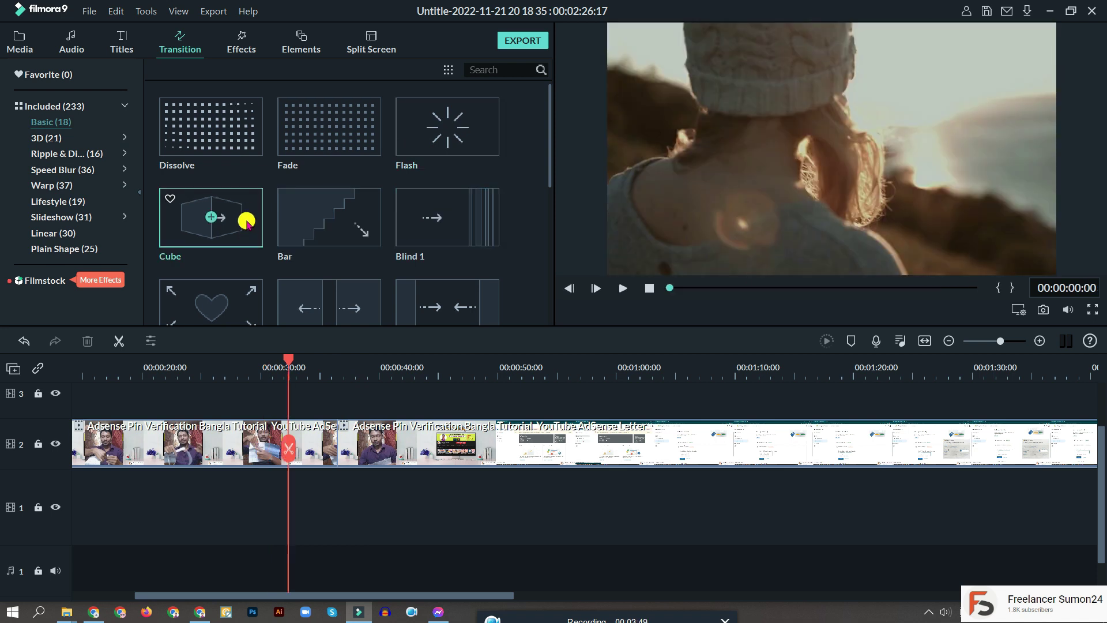
left_click_drag(246, 221, 340, 455)
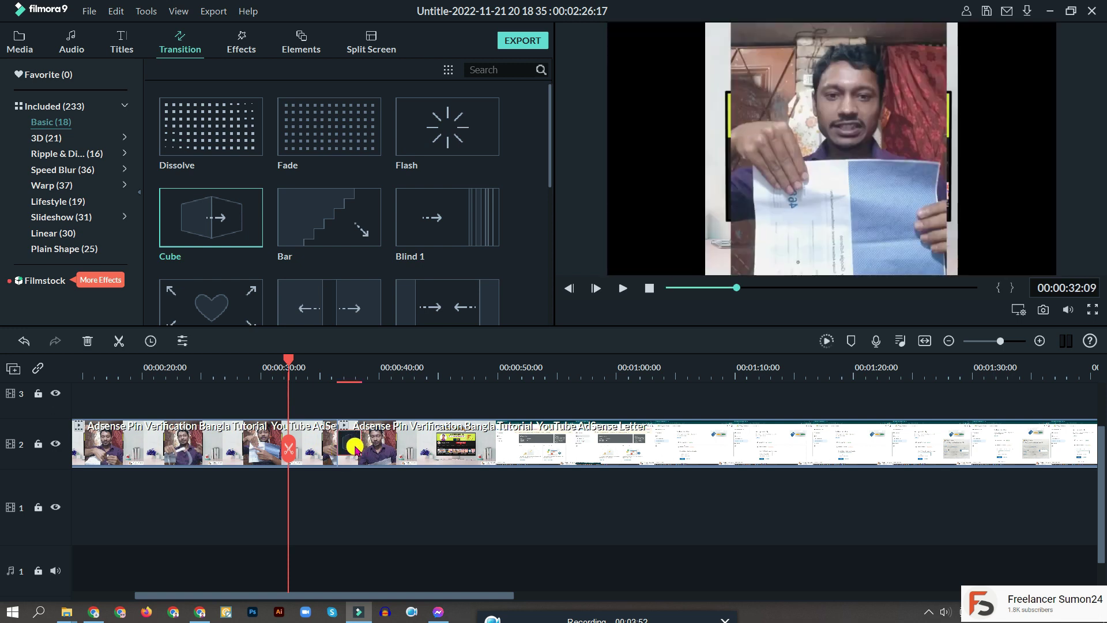
key("space")
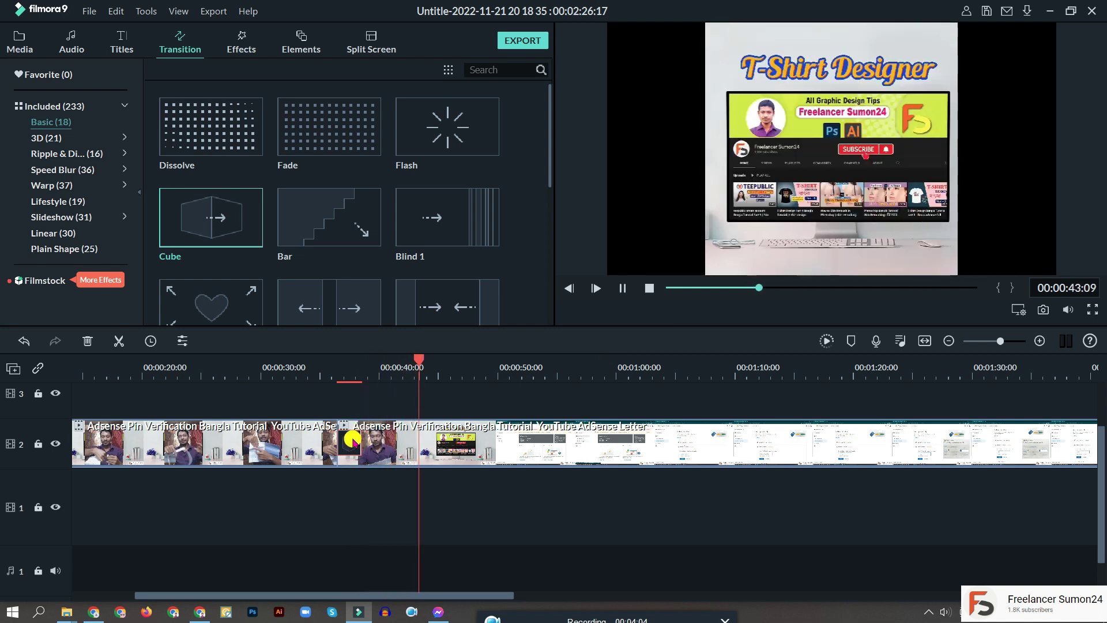
key("space")
Replace the Cube transition on the second video segment with Swirl from the Ripple category
scroll(369, 159, "down", 5)
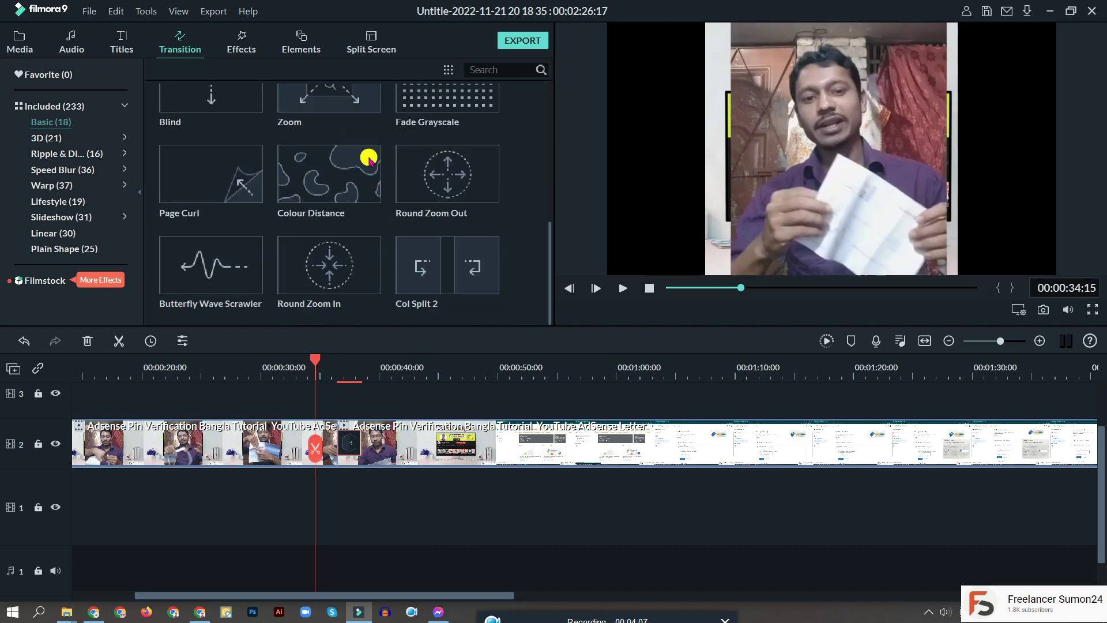
scroll(243, 144, "up", 5)
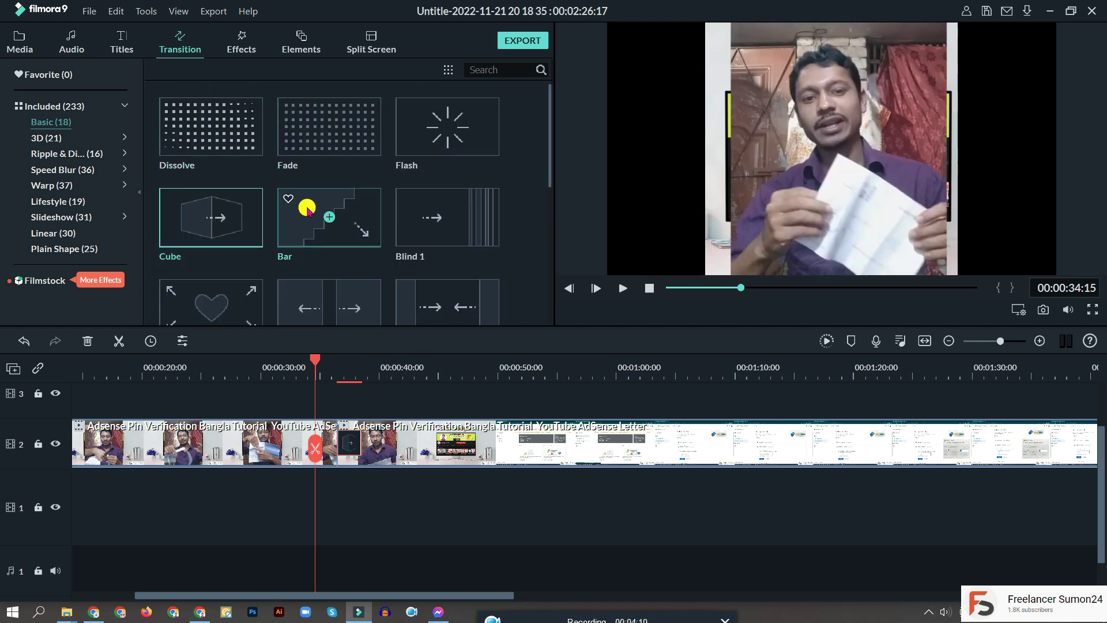
scroll(310, 219, "down", 5)
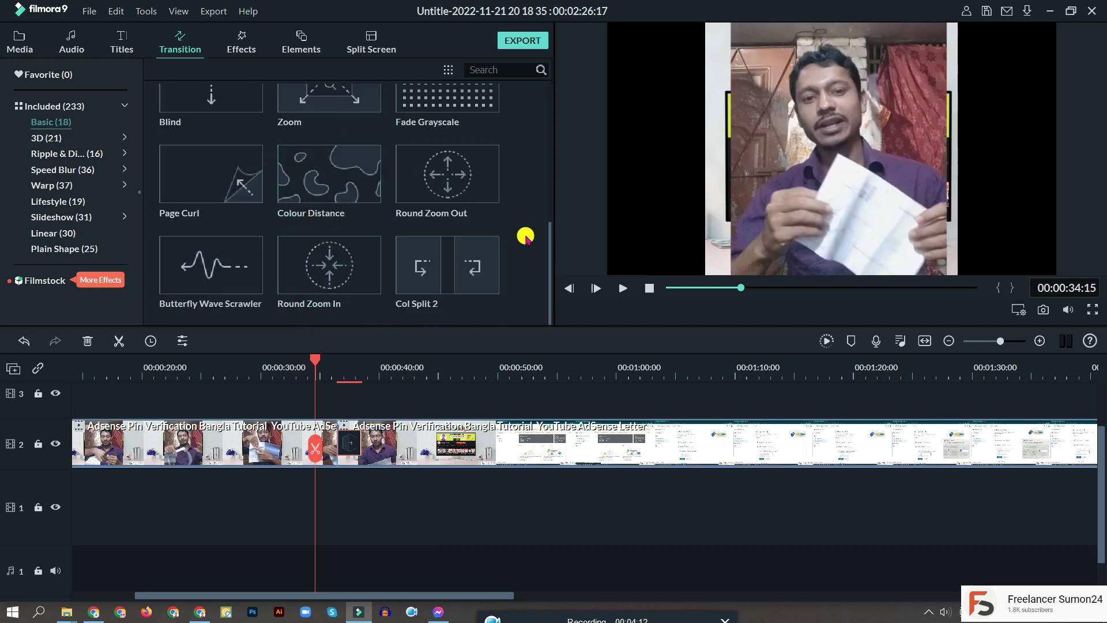
left_click(66, 153)
left_click(366, 131)
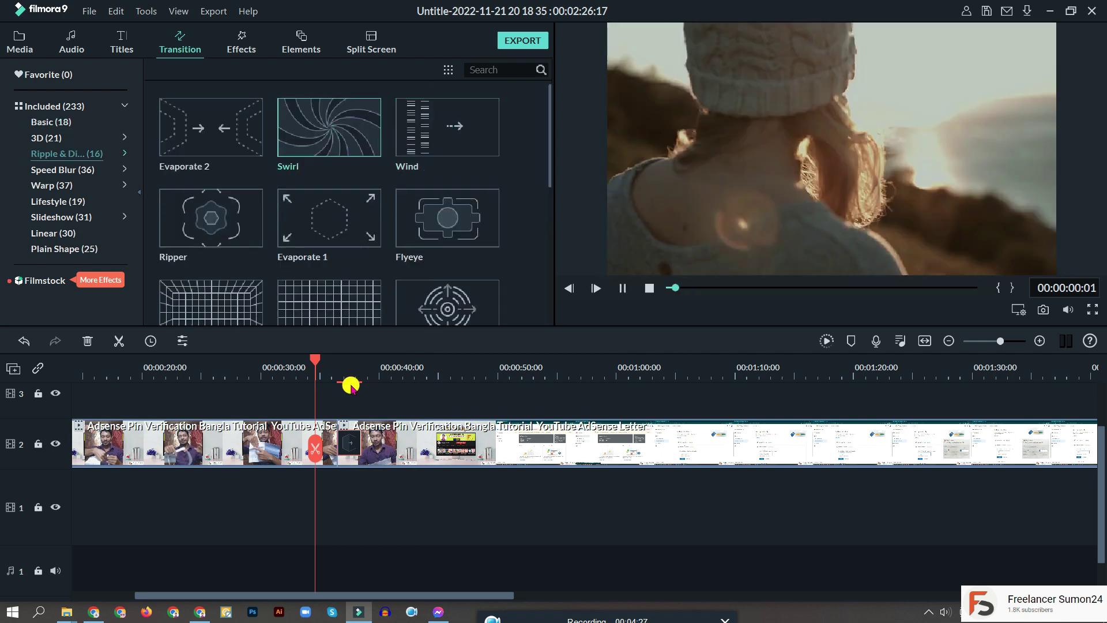
left_click(263, 369)
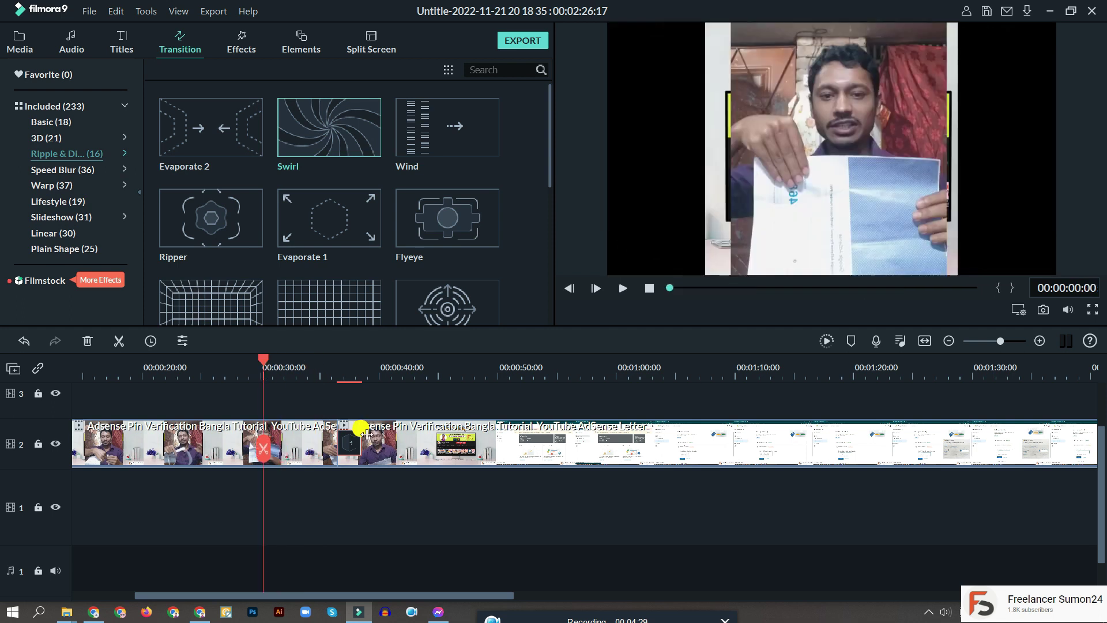
left_click_drag(358, 123, 358, 444)
Play back the Swirl transition across the cut and delete it from the second video segment
left_click_drag(263, 362, 329, 369)
key("space")
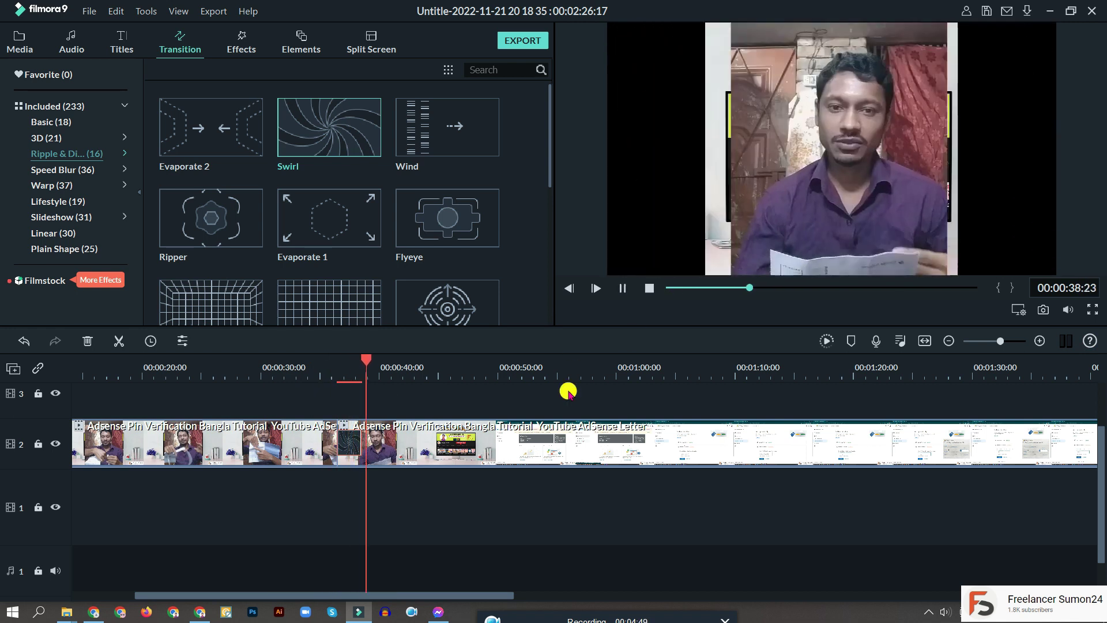
key("space")
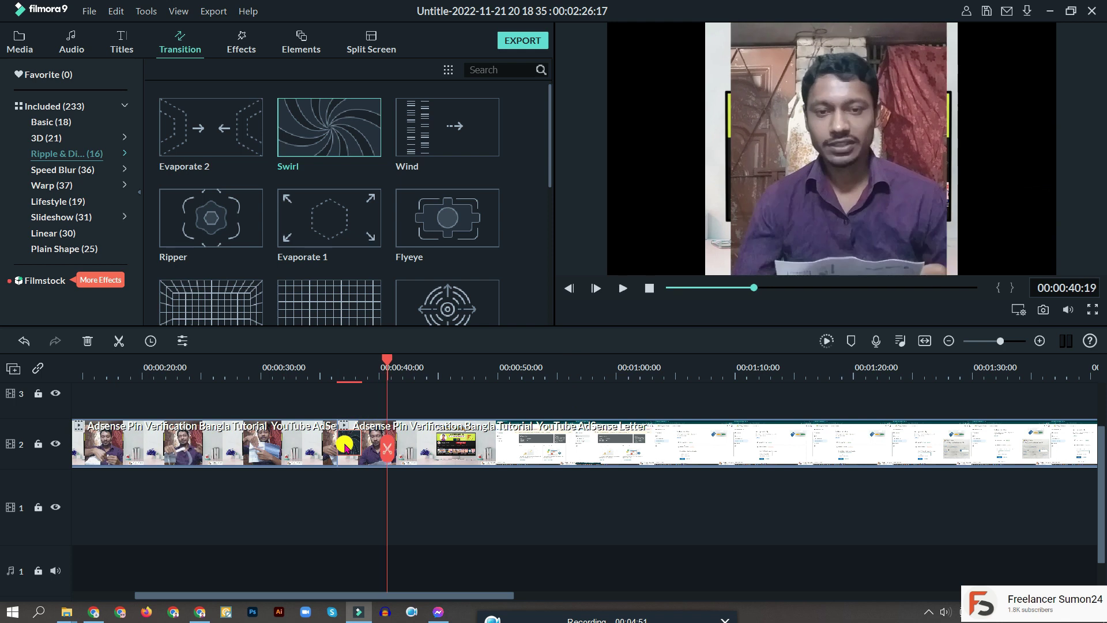
key("Delete")
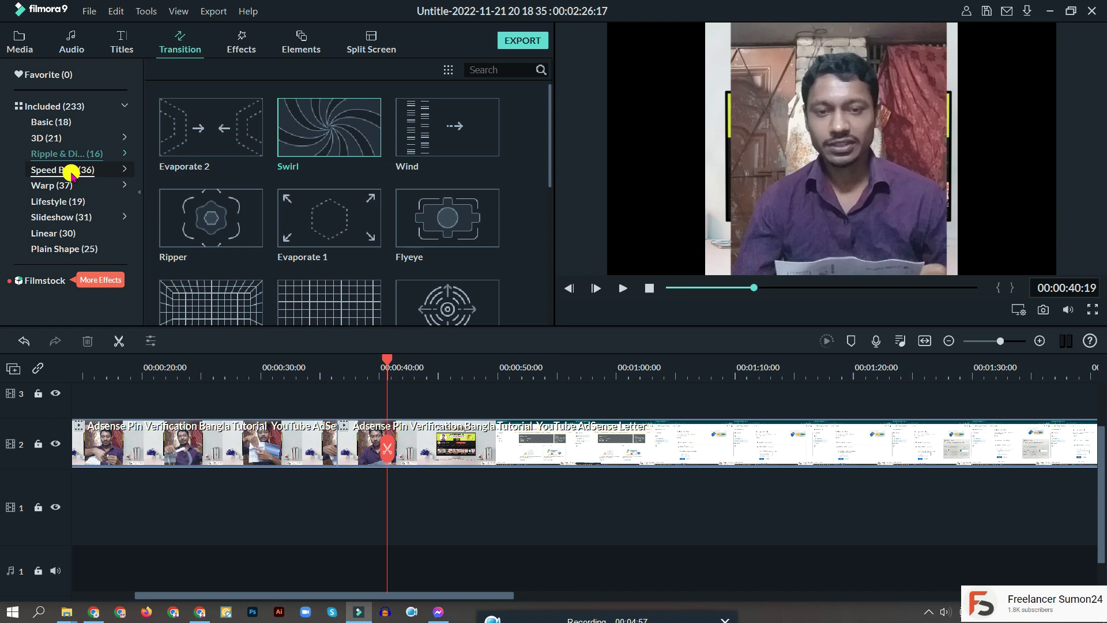
Look through the transitions in the Warp and Slideshow categories
scroll(227, 183, "down", 10)
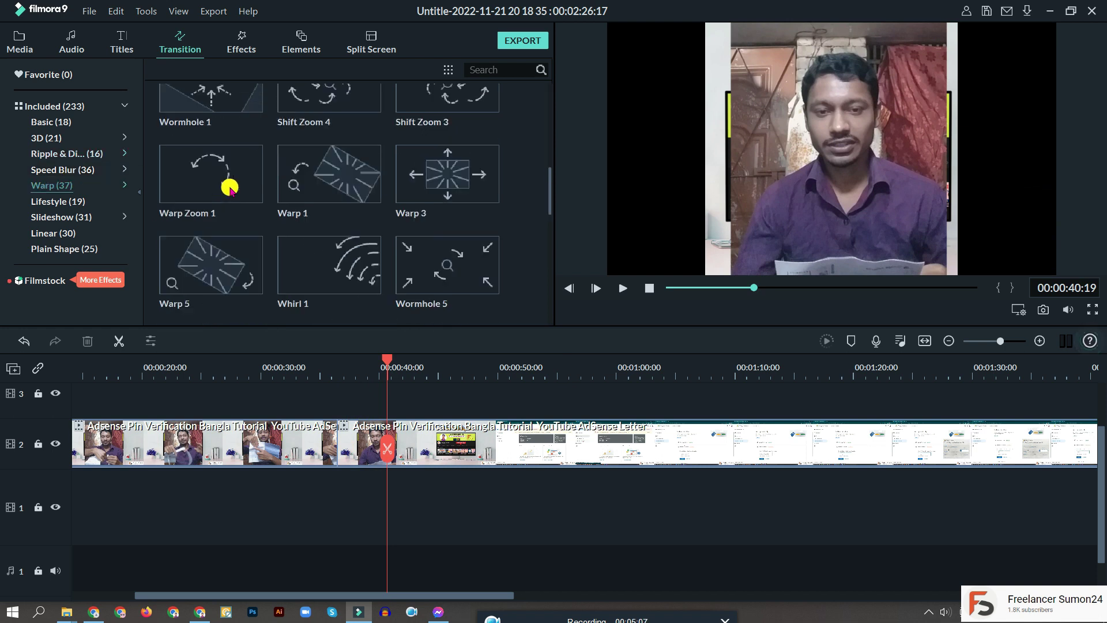
left_click(81, 218)
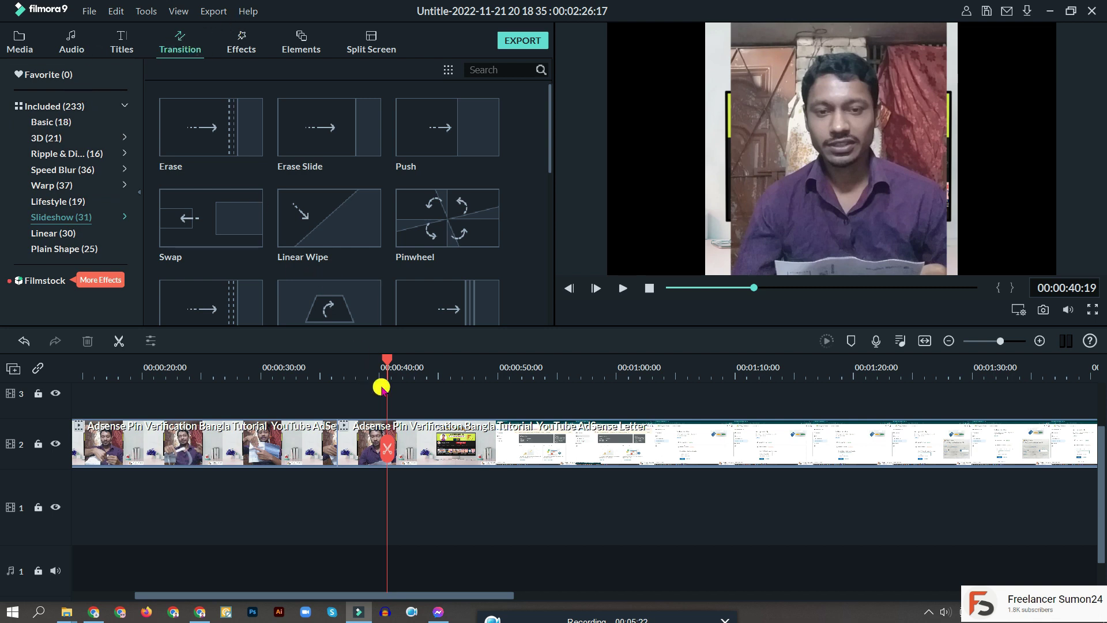
Return the playhead to the beginning of the video and look through all the included effects
left_click(243, 39)
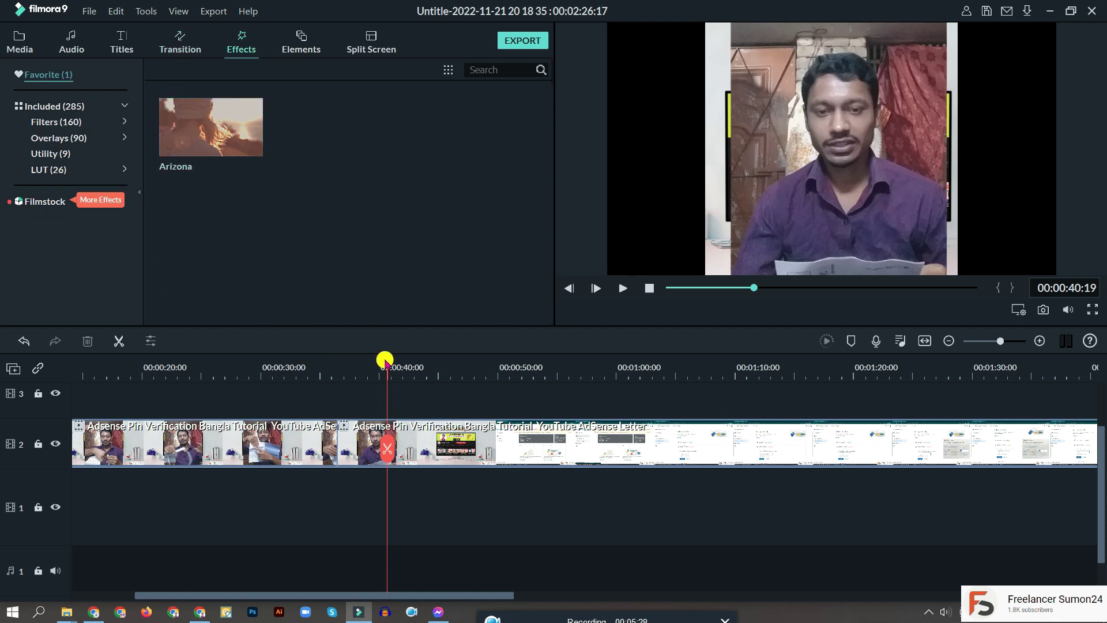
left_click_drag(385, 360, 40, 390)
scroll(288, 377, "down", 2)
scroll(207, 413, "up", 2)
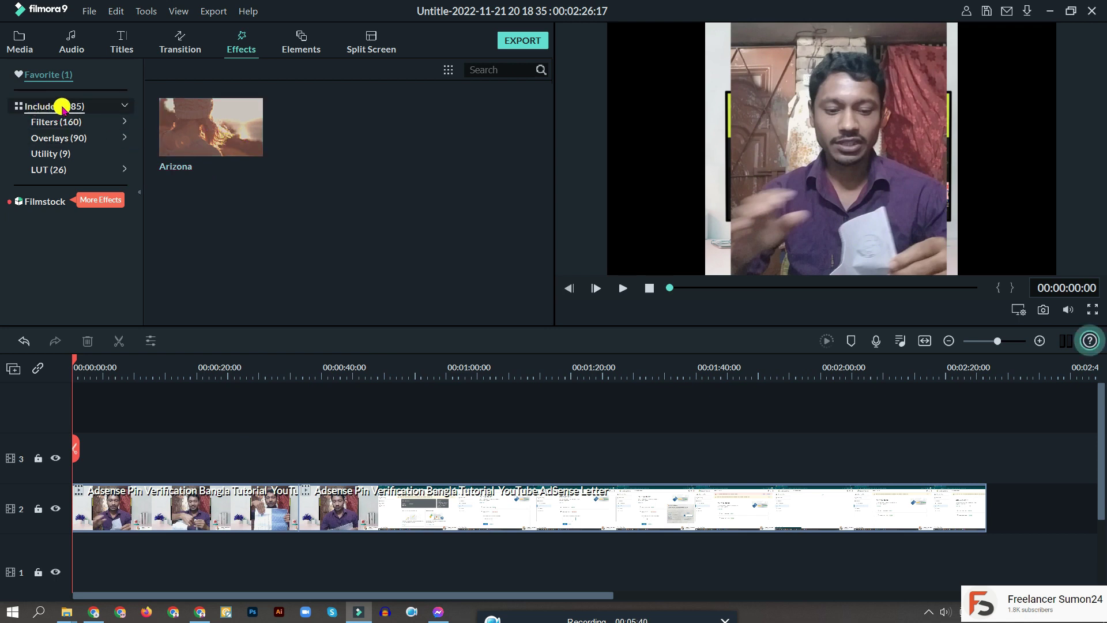
left_click(94, 107)
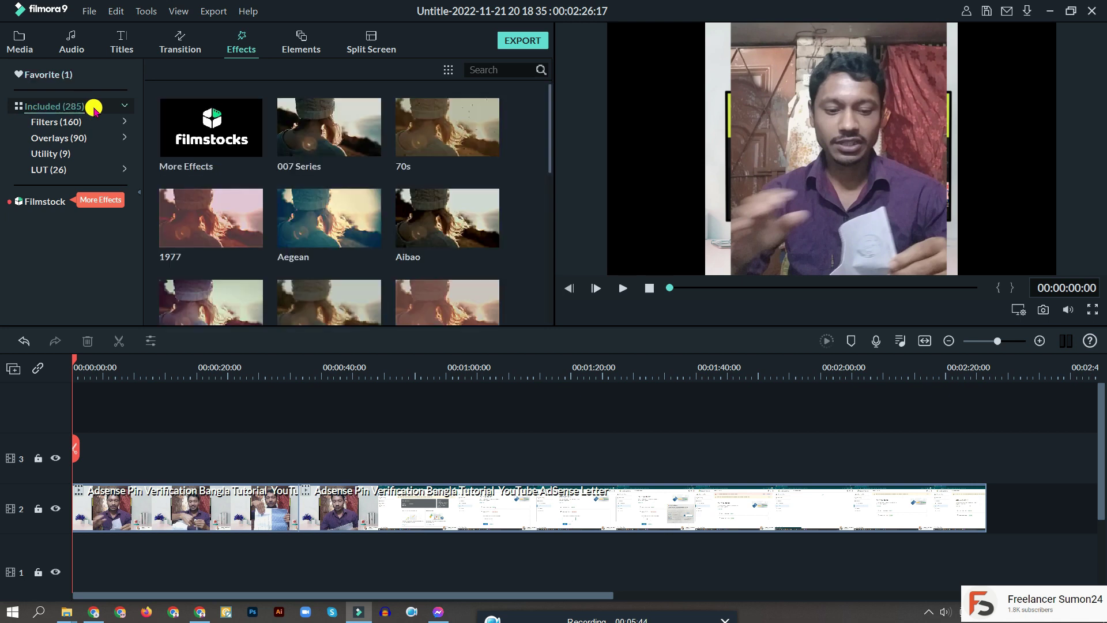
scroll(512, 190, "down", 3)
scroll(512, 190, "down", 3)
scroll(512, 191, "up", 10)
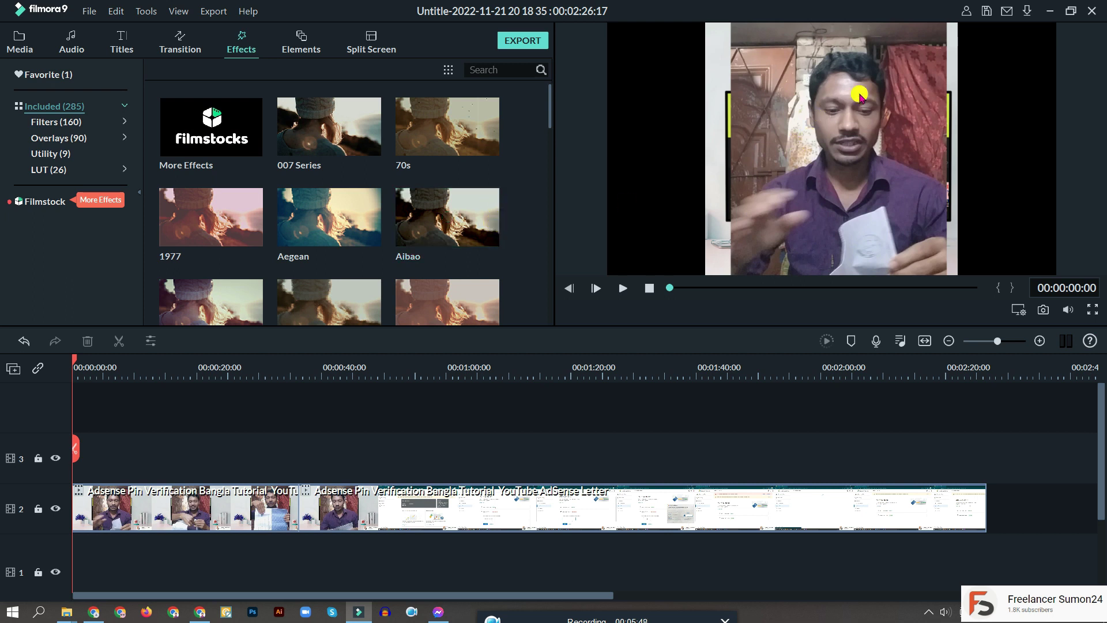
left_click_drag(68, 365, 81, 363)
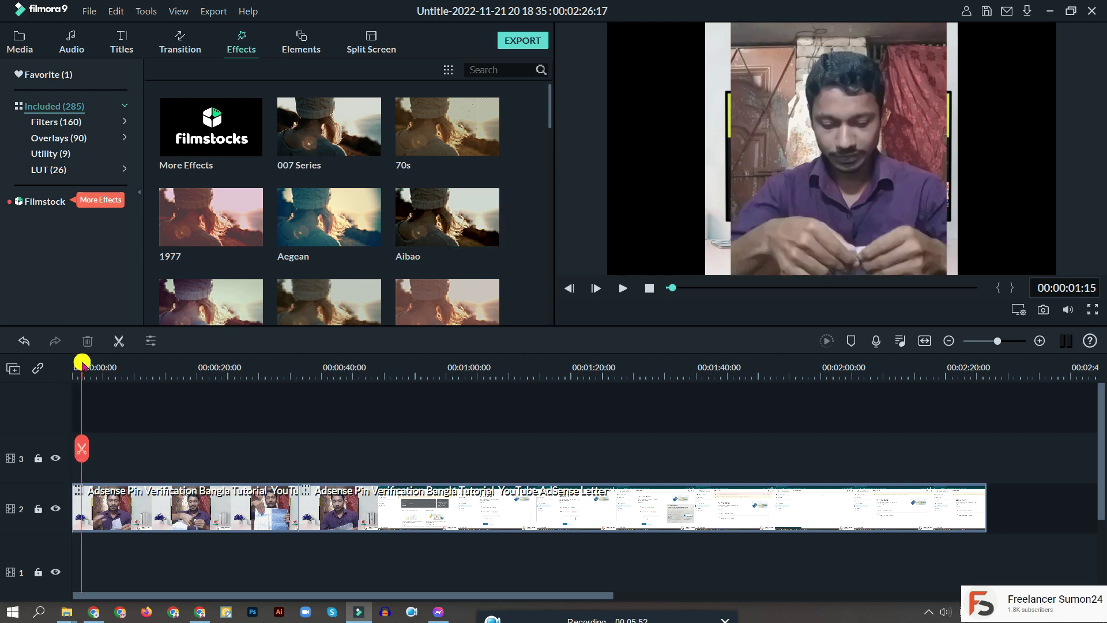
Preview the 1977 filter, and add the Arizona filter to track 3 over the opening of the video
left_click(236, 221)
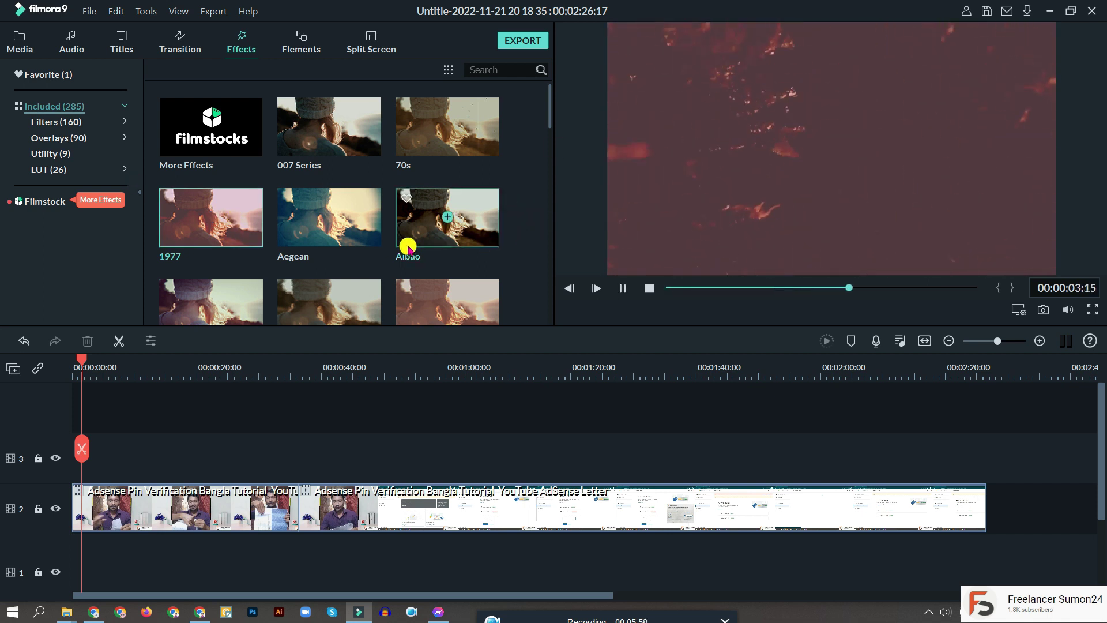
scroll(459, 307, "down", 2)
left_click(449, 280)
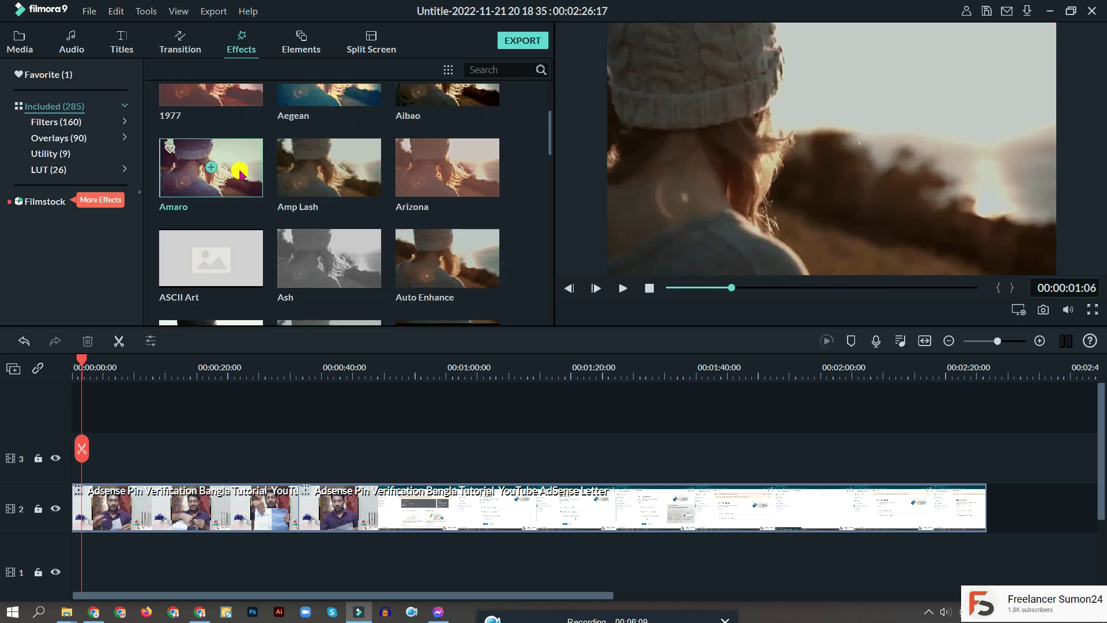
left_click_drag(459, 167, 334, 447)
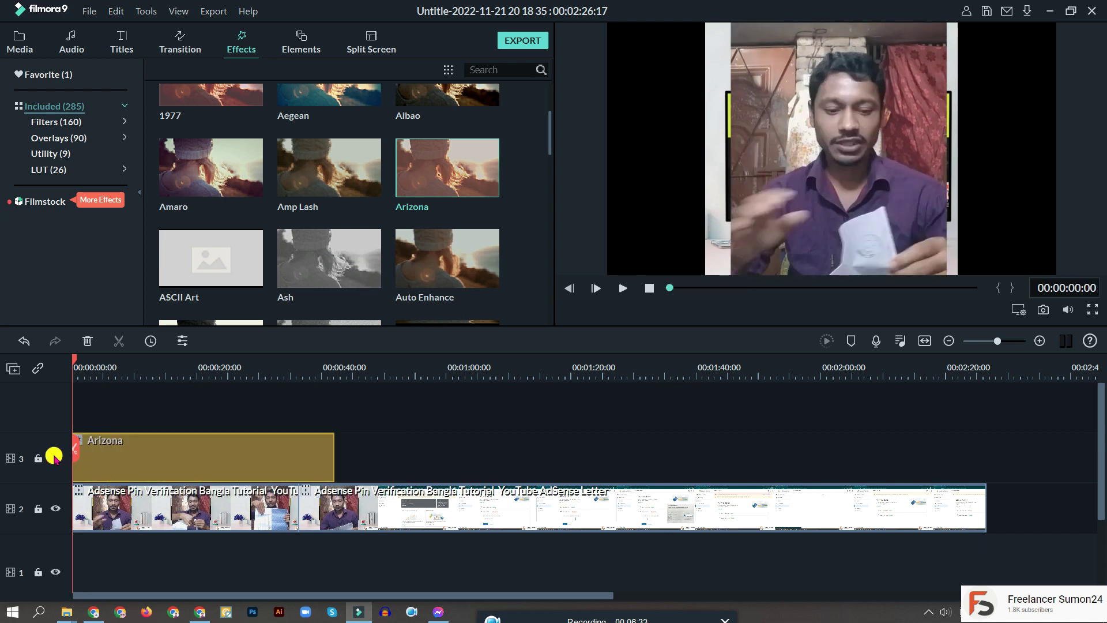
key("space")
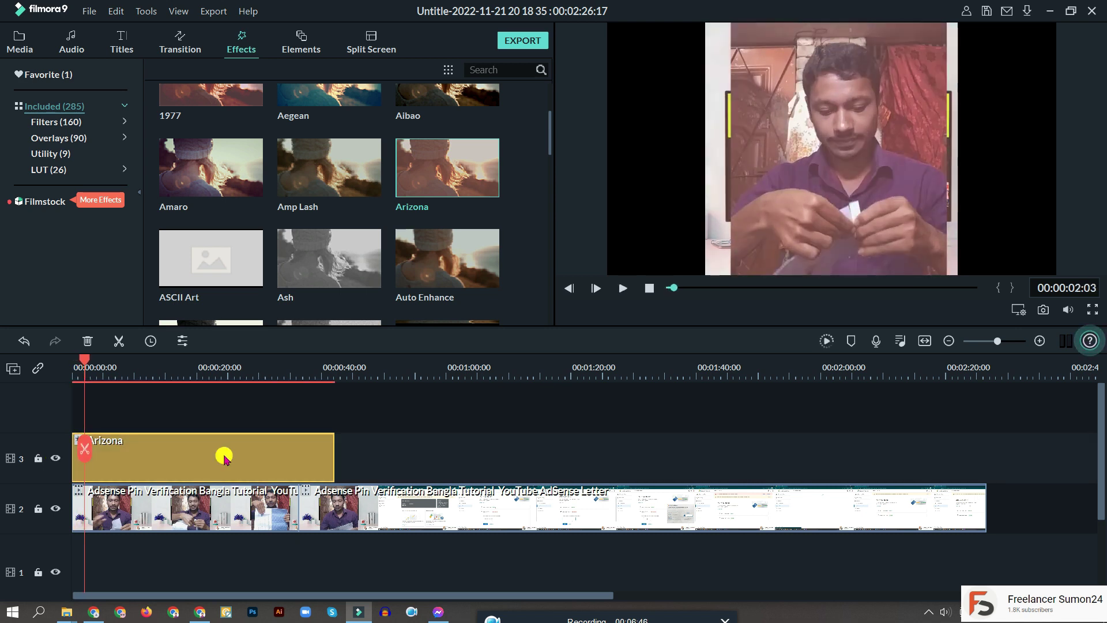
Look through the rest of the included effects and the Filters, Overlays and Utility categories
scroll(529, 143, "down", 5)
scroll(529, 144, "down", 10)
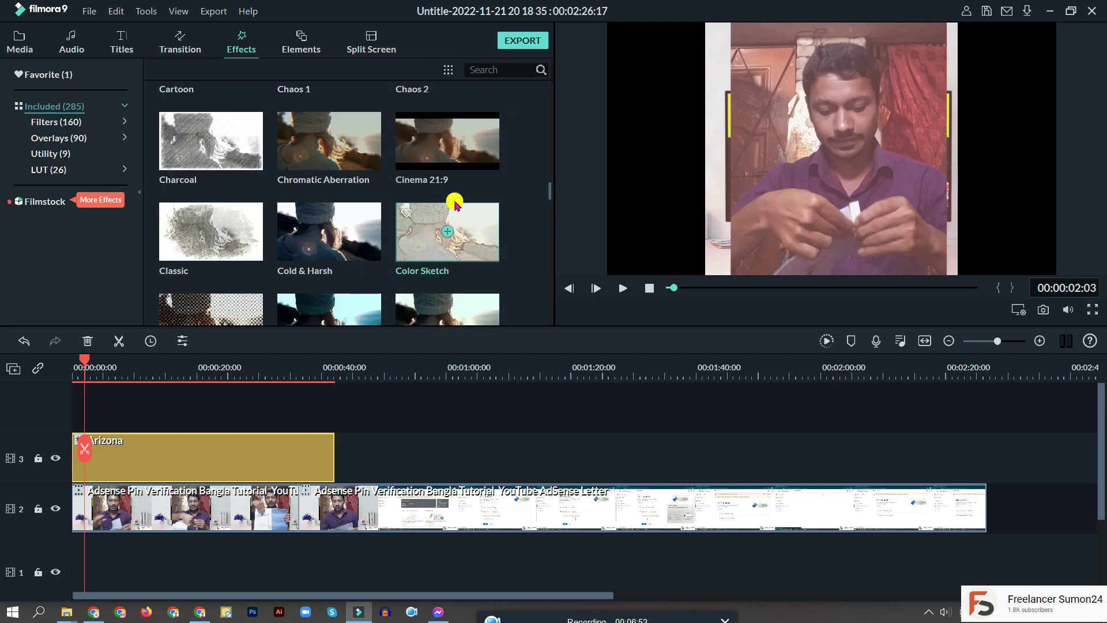
left_click(66, 122)
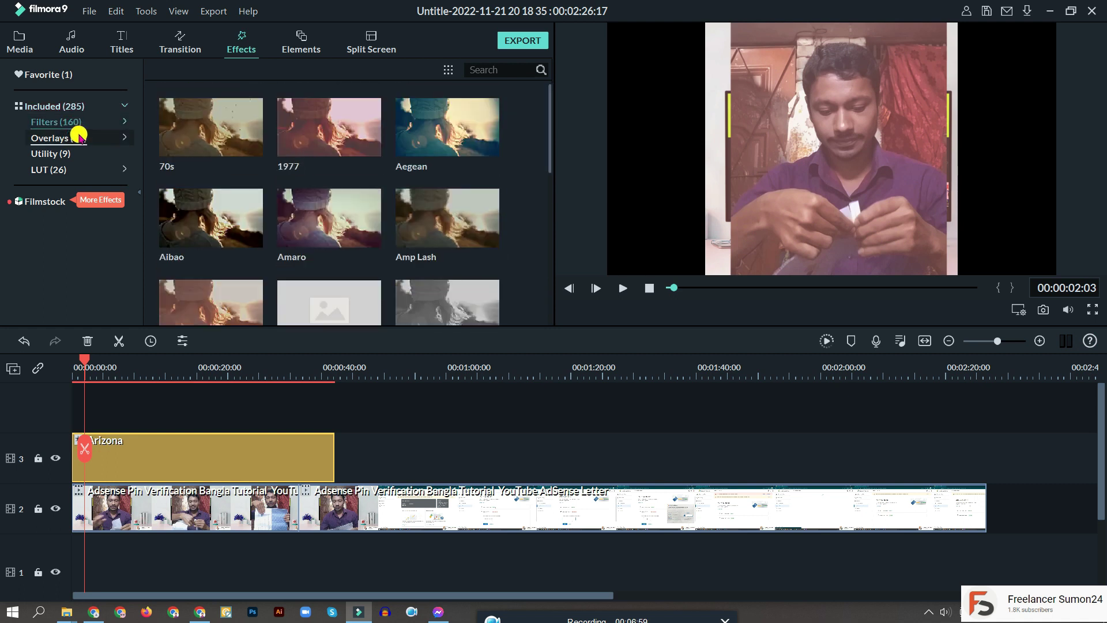
left_click(82, 138)
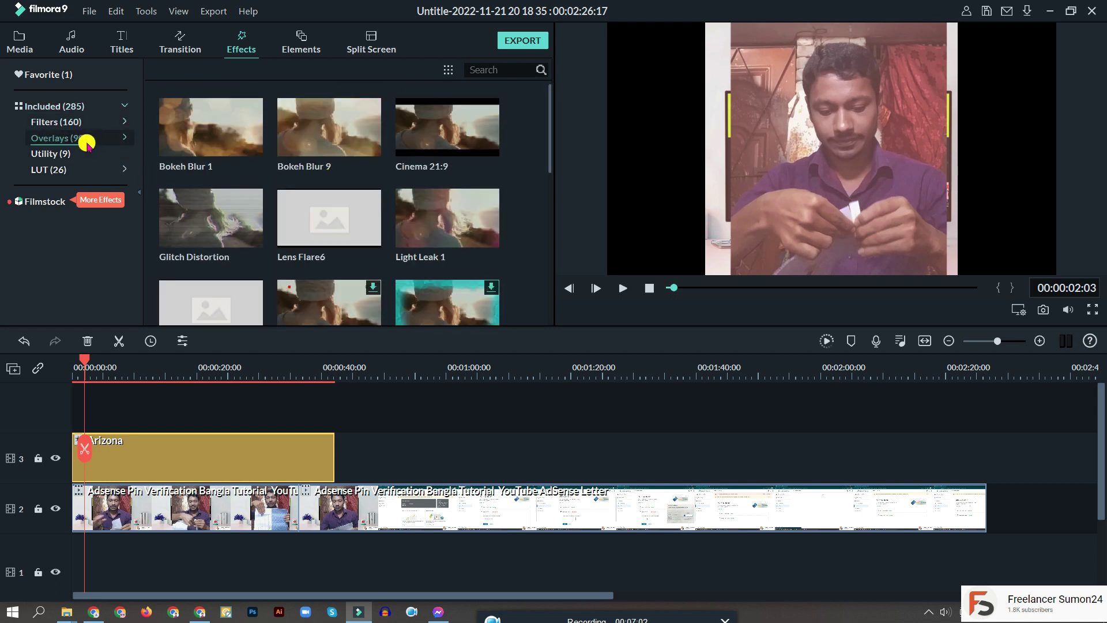
scroll(312, 207, "down", 5)
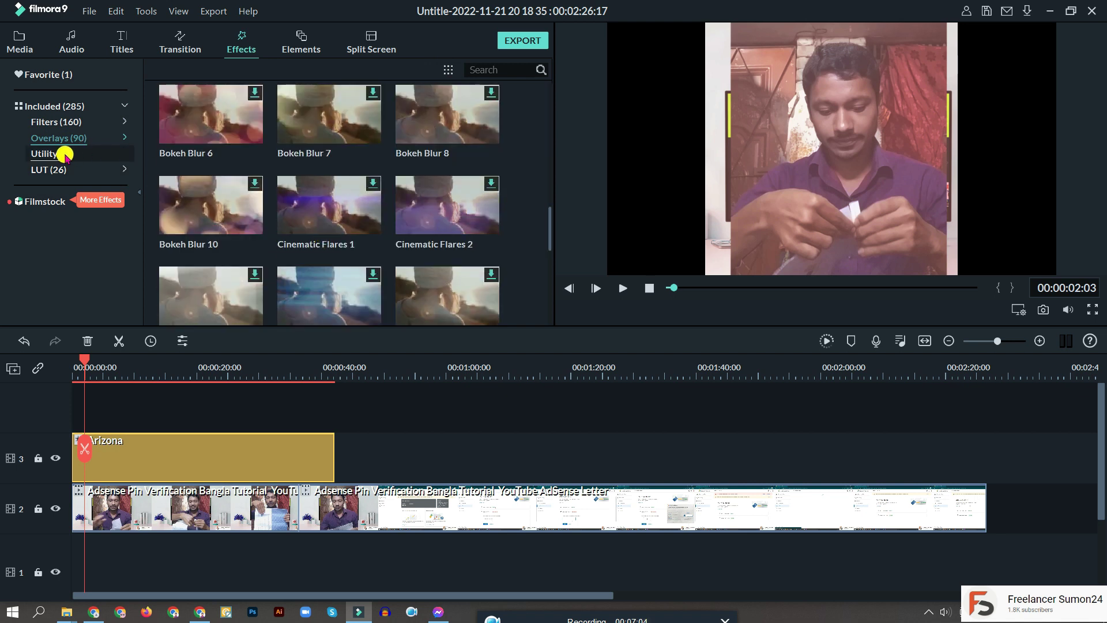
left_click(65, 154)
scroll(300, 254, "down", 2)
scroll(308, 255, "up", 1)
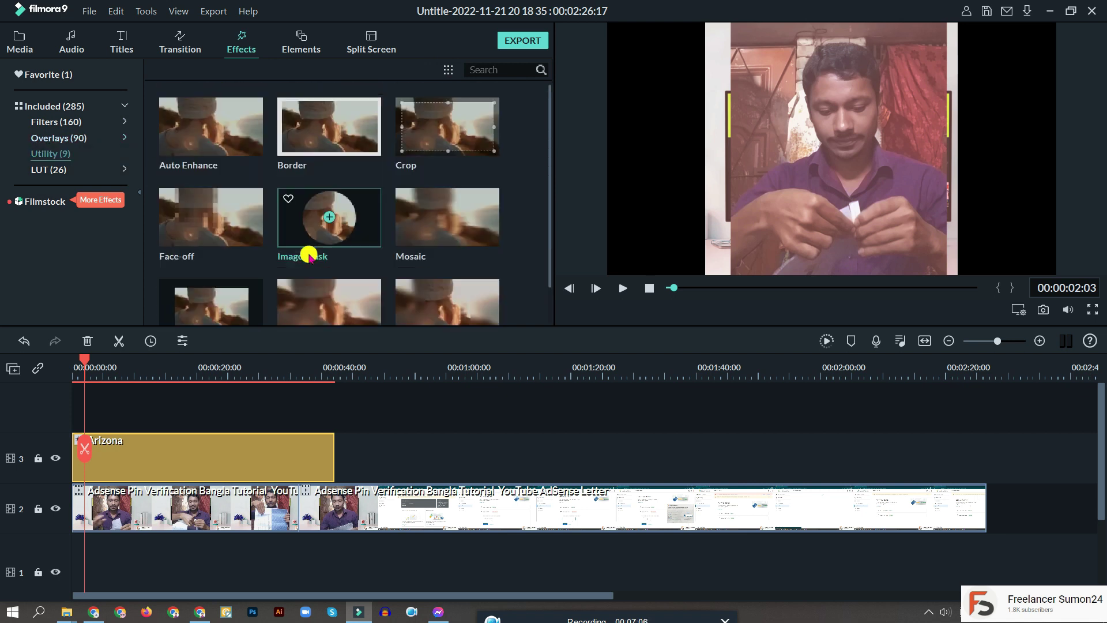
Delete the Arizona filter from track 3 and add the Mosaic effect there at 00:00:31:15
key("Delete")
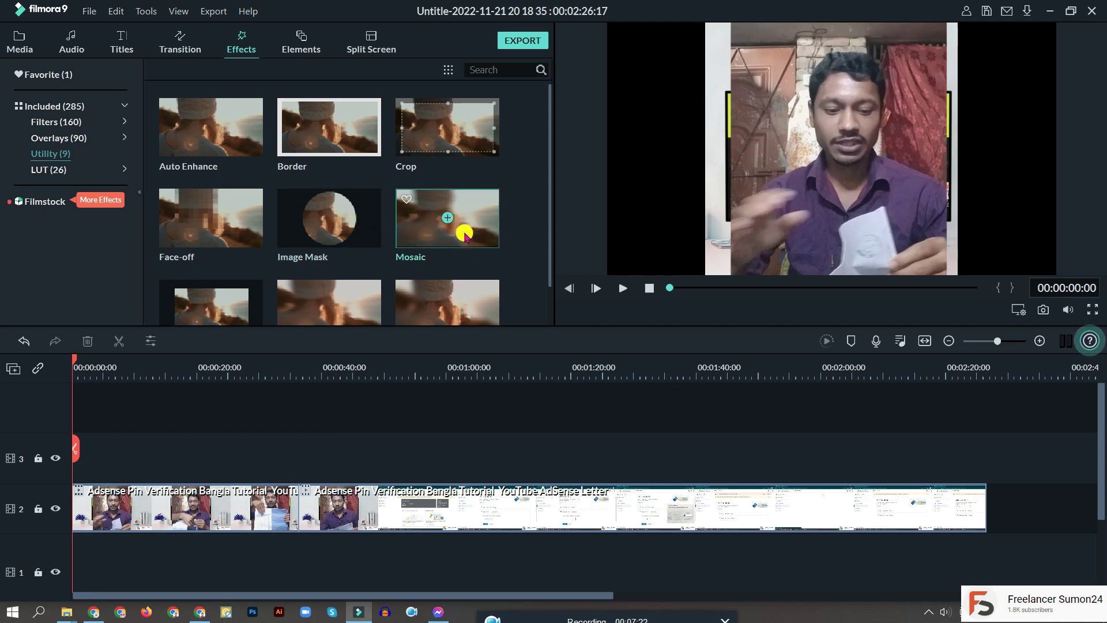
left_click(269, 367)
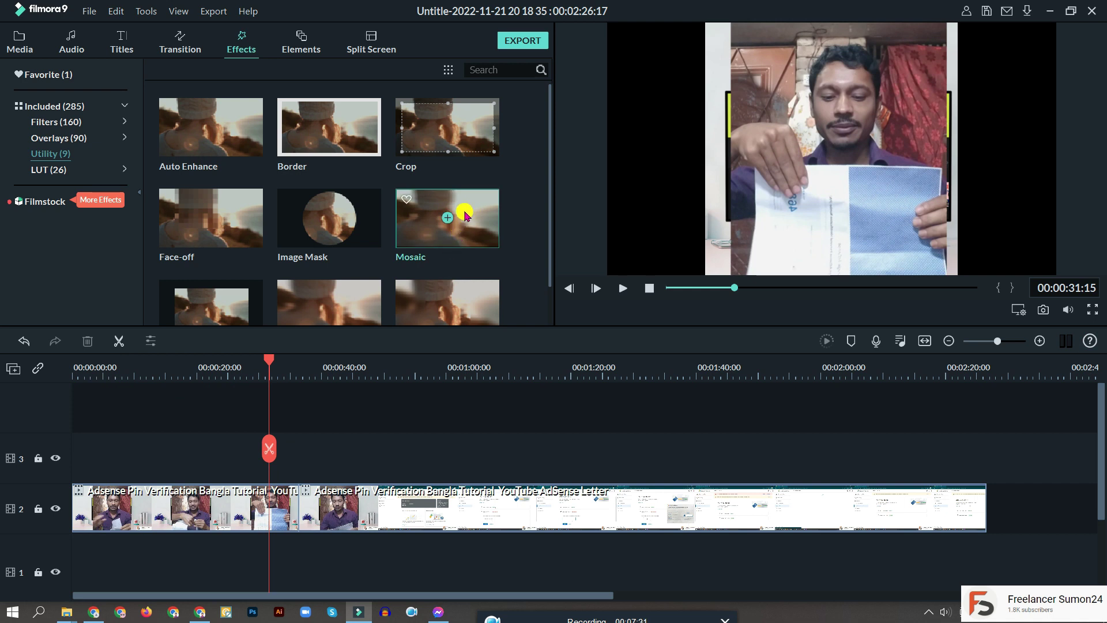
left_click_drag(465, 208, 304, 455)
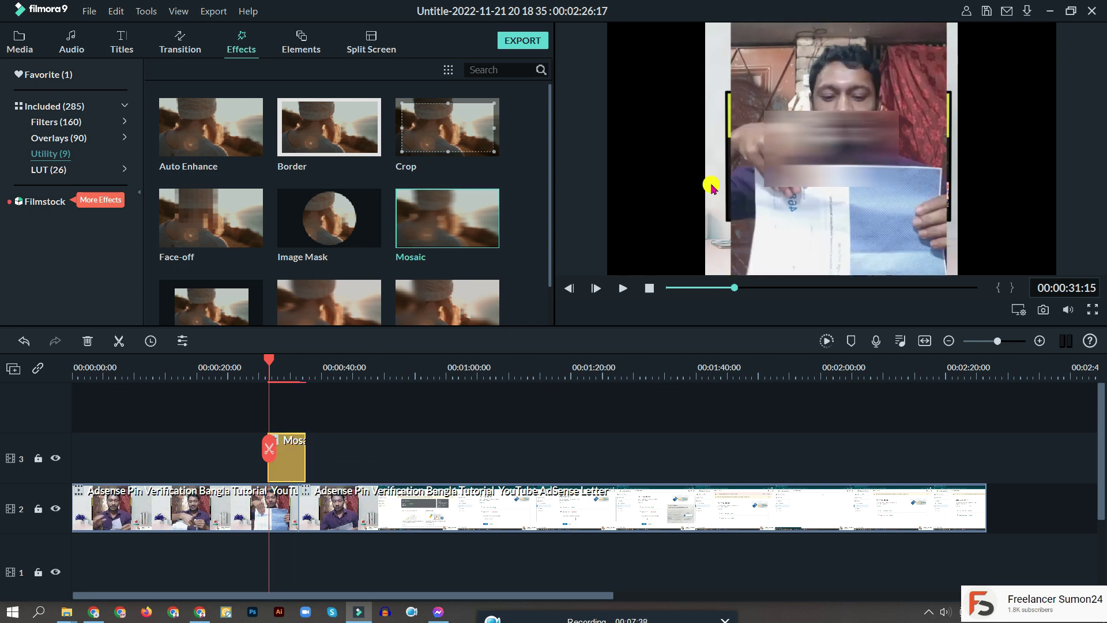
Set the blur amount of the Mosaic effect on track 3 to 55
left_click(827, 134)
double_click(286, 457)
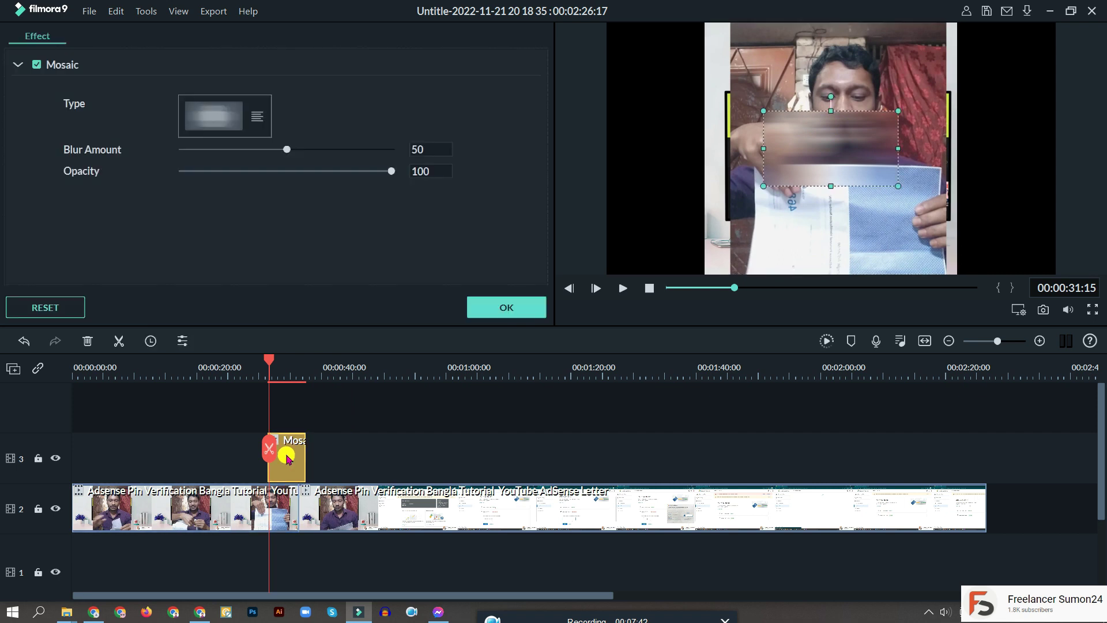
left_click(512, 308)
double_click(291, 458)
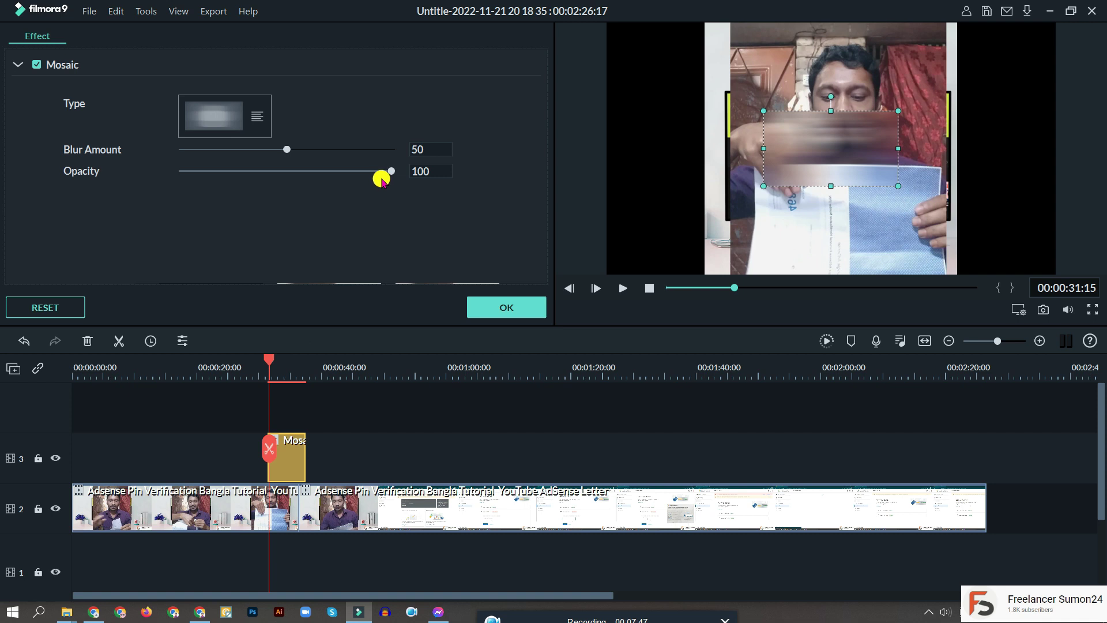
mouse_move(390, 172)
left_mouse_down()
mouse_move(353, 173)
mouse_move(401, 172)
left_mouse_up()
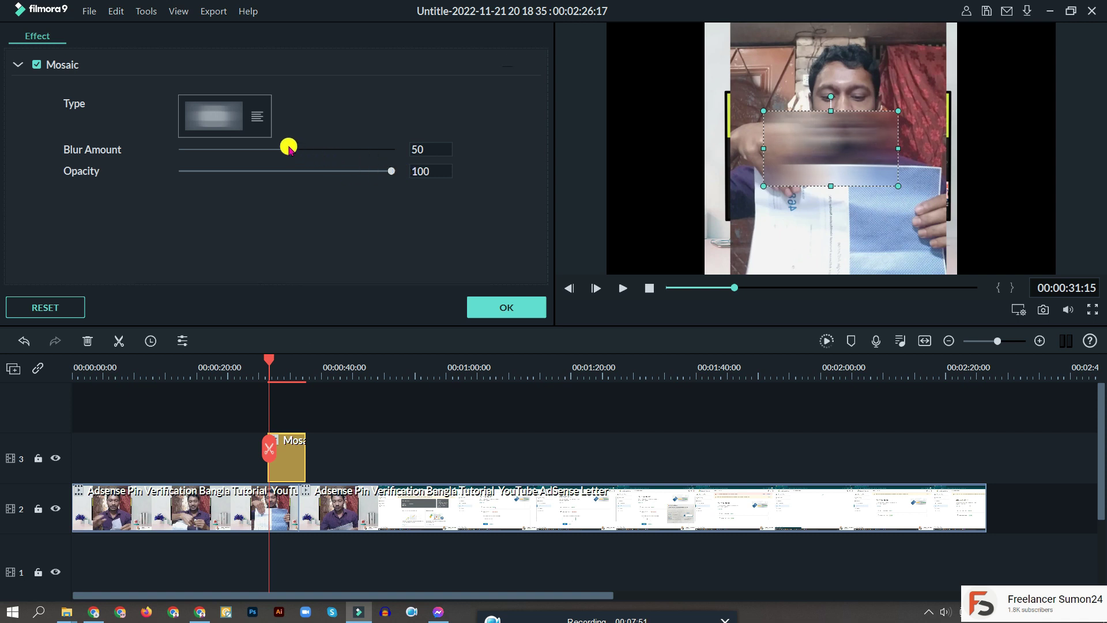
mouse_move(289, 149)
left_mouse_down()
mouse_move(317, 148)
mouse_move(296, 148)
left_mouse_up()
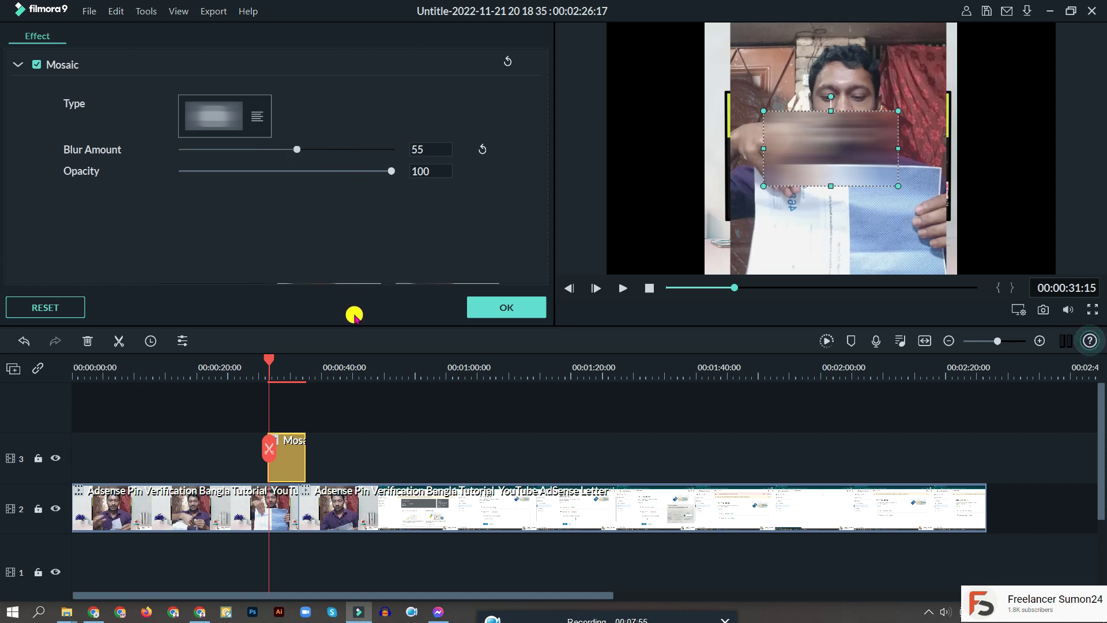
left_click(475, 306)
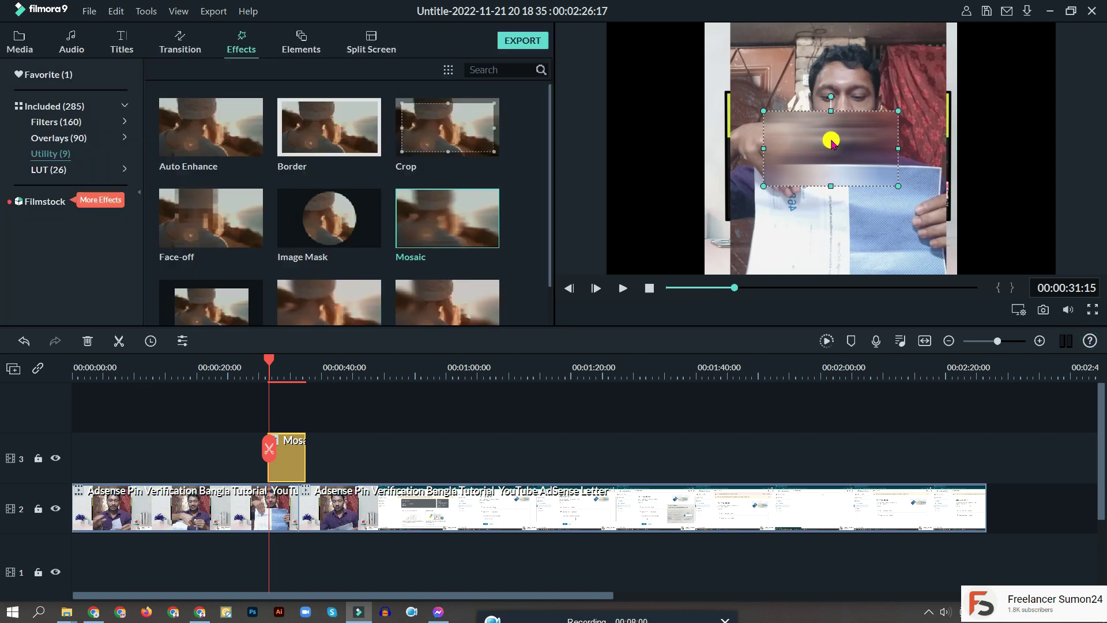
Shrink and move the mosaic area over the number printed on the letter, and play back the blurred section
mouse_move(831, 184)
left_mouse_down()
mouse_move(831, 151)
mouse_move(829, 199)
left_mouse_up()
left_click_drag(828, 114, 831, 199)
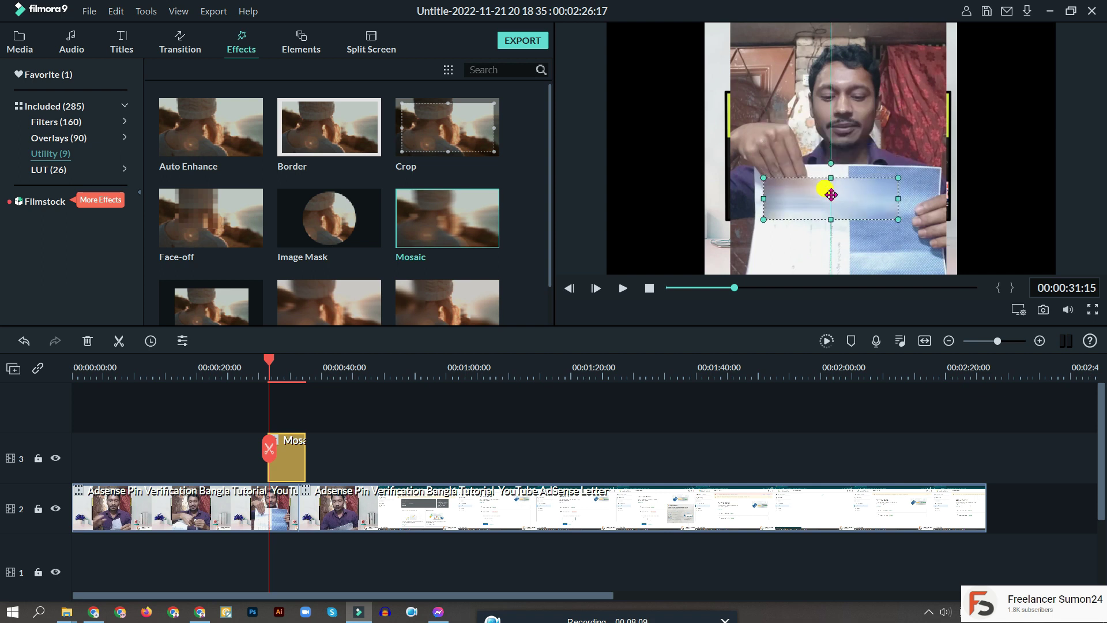
left_click_drag(898, 198, 828, 204)
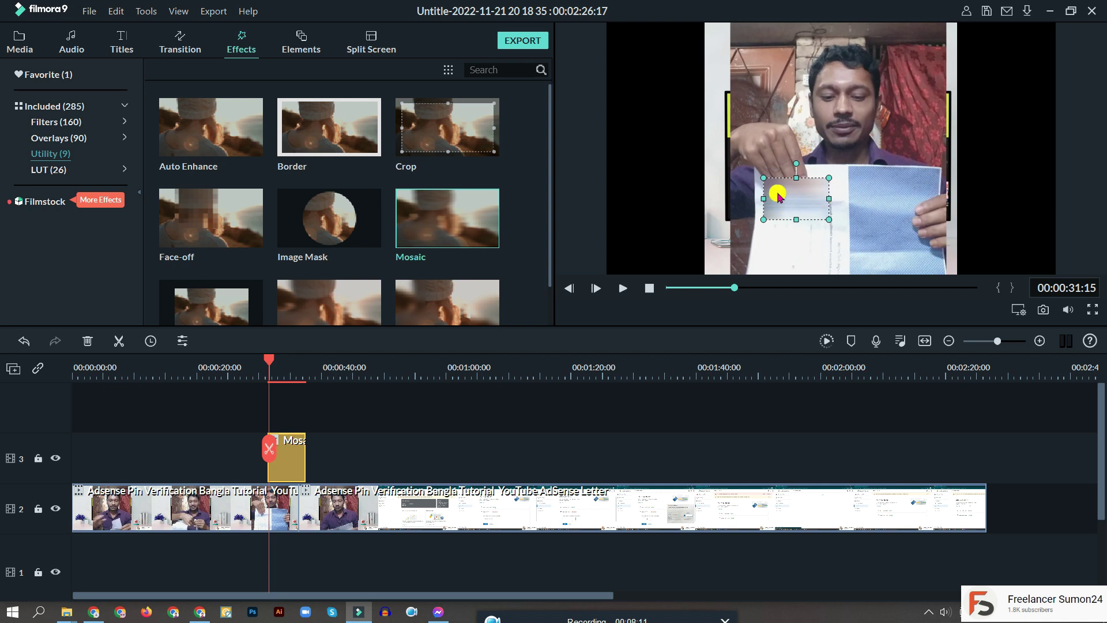
key("space")
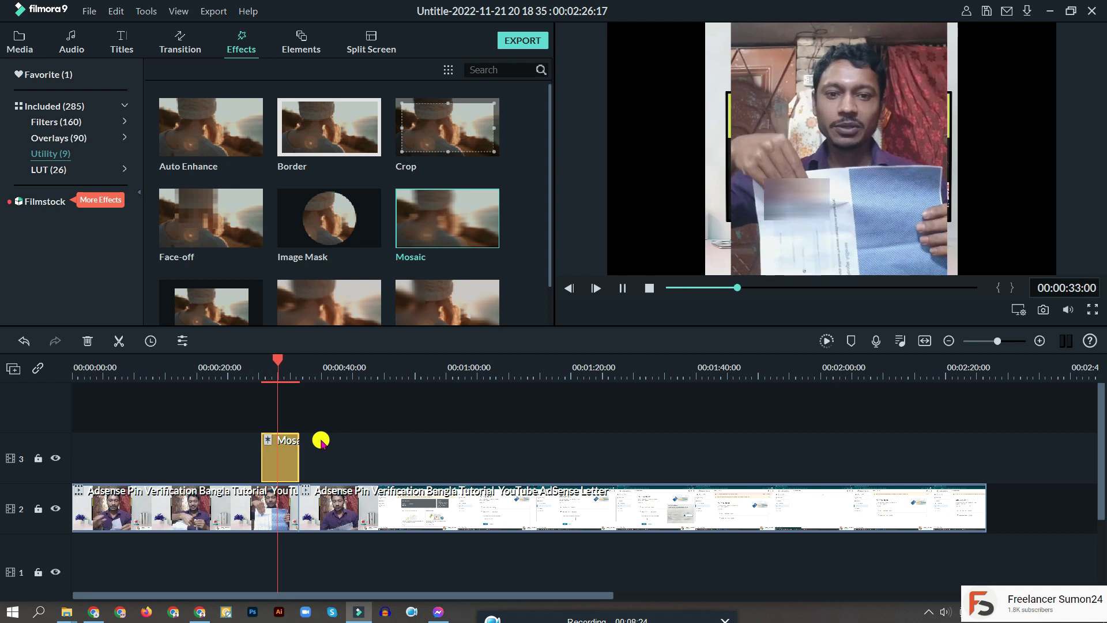
key("space")
mouse_move(441, 242)
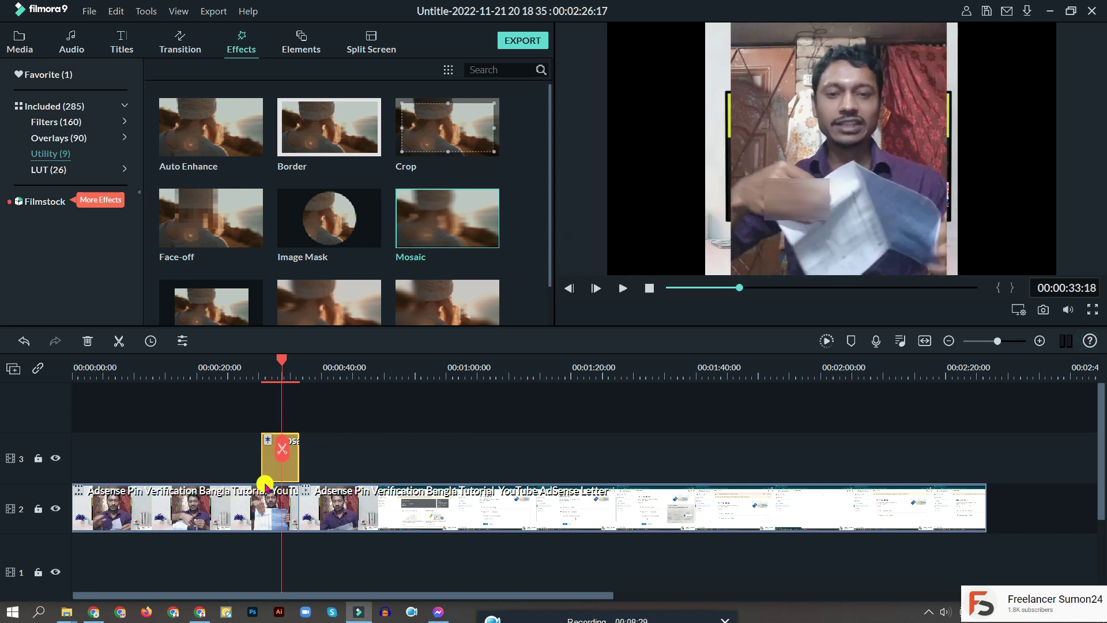
Remove the Mosaic effect from track 3
left_click_drag(280, 367, 340, 372)
key("ctrl+z")
left_click(211, 487)
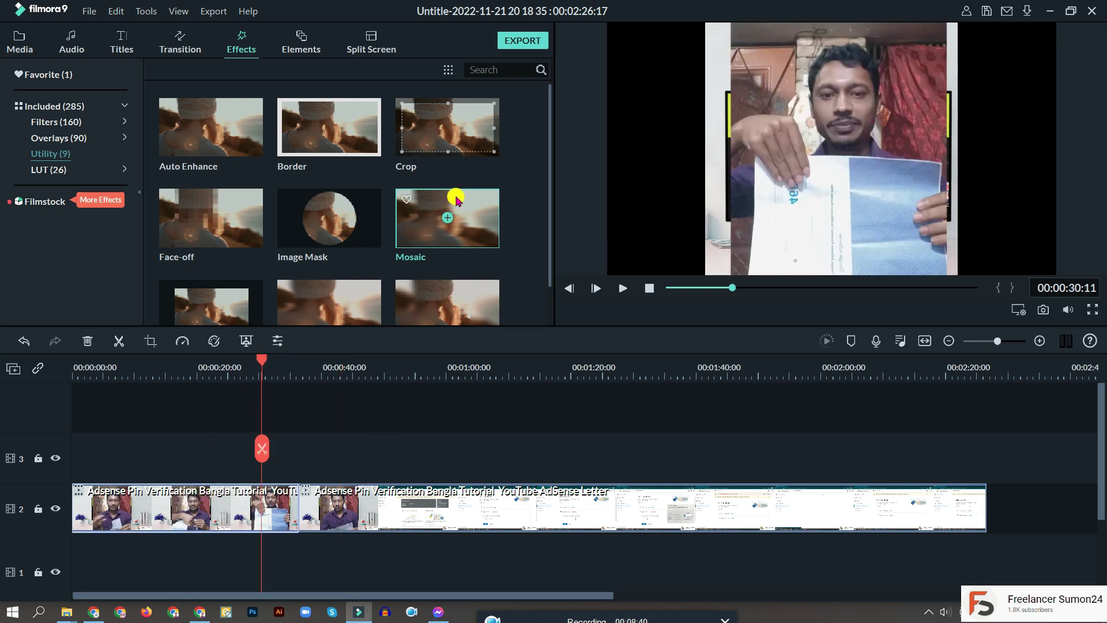
Add the Image Mask effect to track 3 above the first video segment and set its X to 20 and Y to -20
left_click_drag(355, 215, 199, 450)
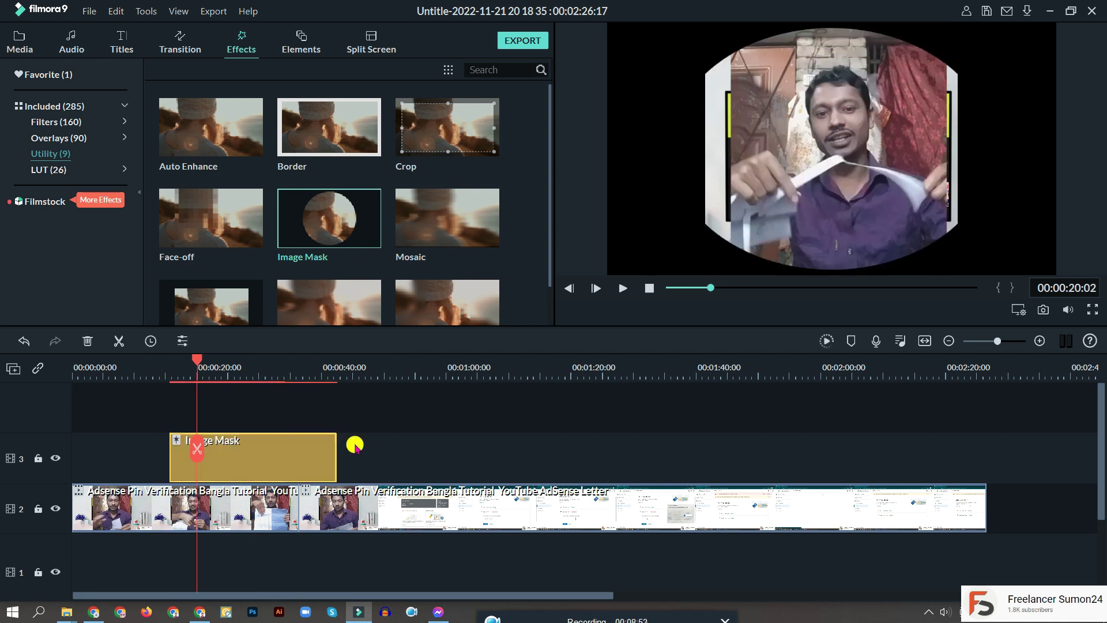
double_click(292, 449)
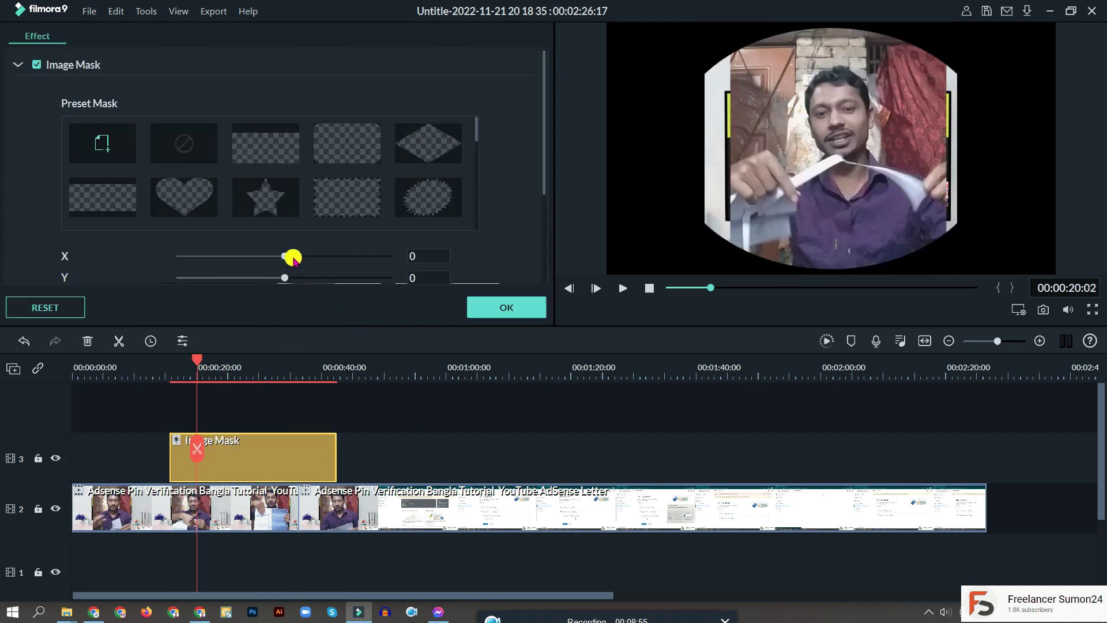
mouse_move(283, 256)
left_mouse_down()
mouse_move(265, 253)
mouse_move(292, 258)
mouse_move(284, 277)
left_mouse_up()
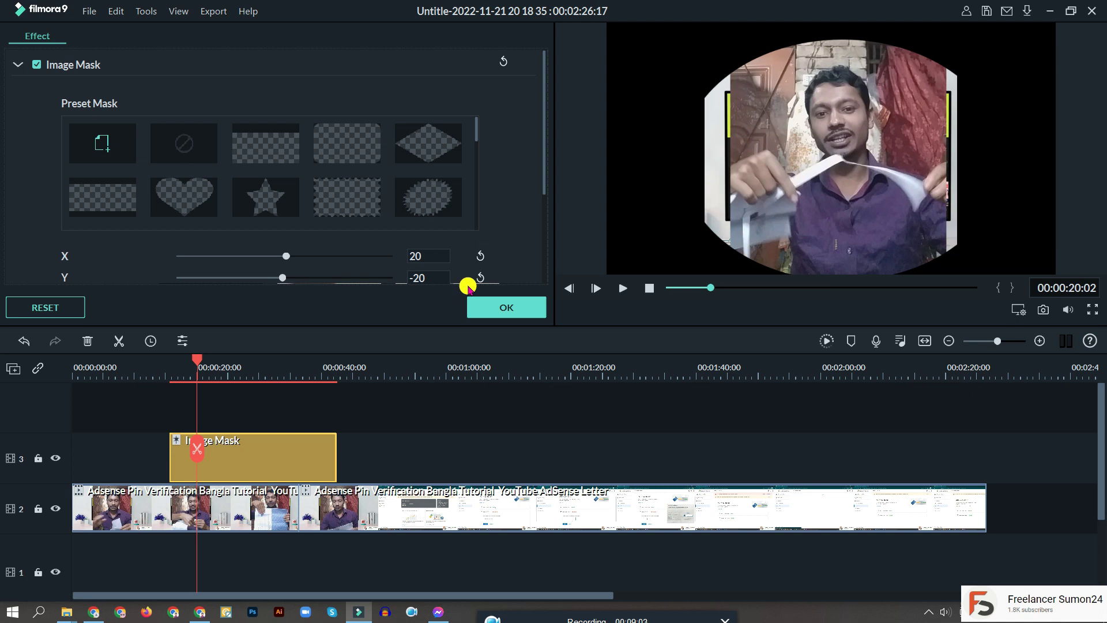
left_click(487, 307)
Delete the Image Mask effect from track 3 and preview the Border effect
key("Delete")
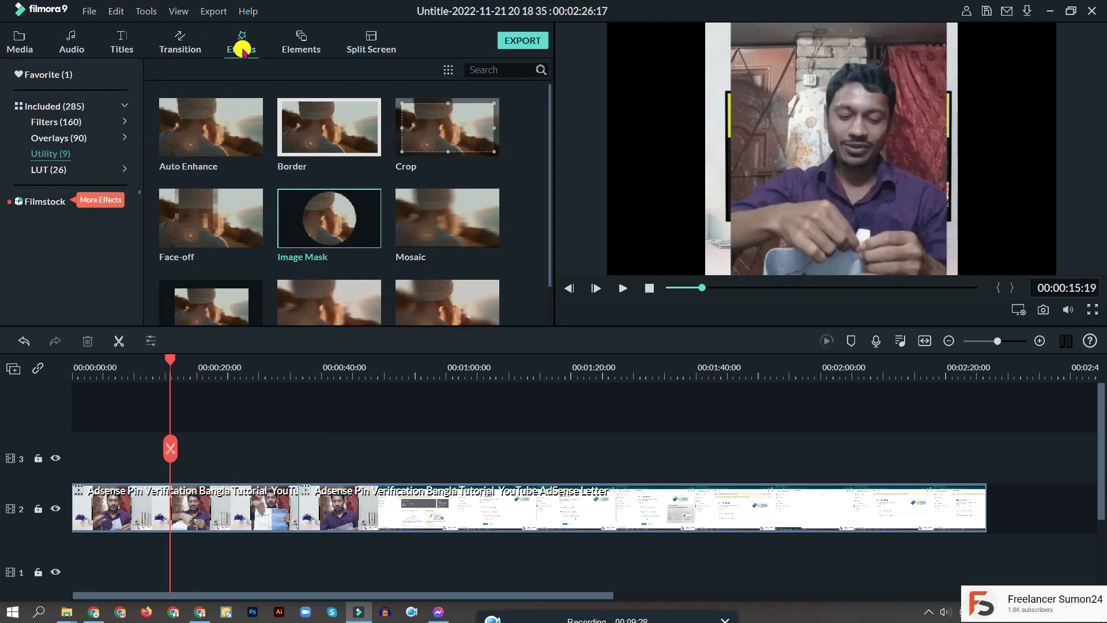
left_click(352, 131)
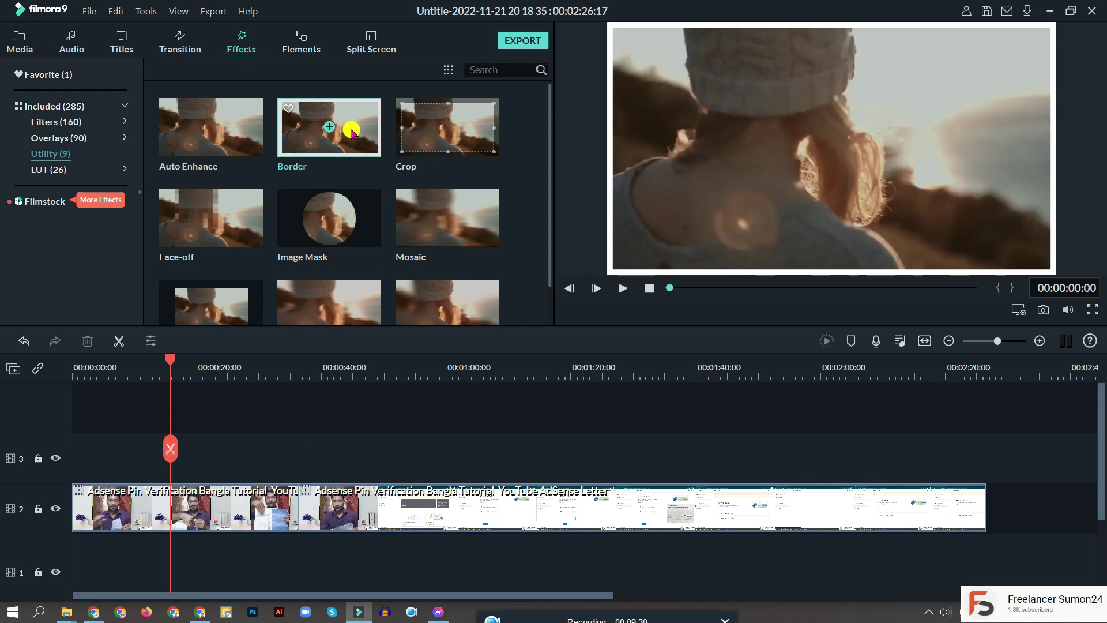
Look through the included elements and preview two of the animated food elements
left_click(300, 47)
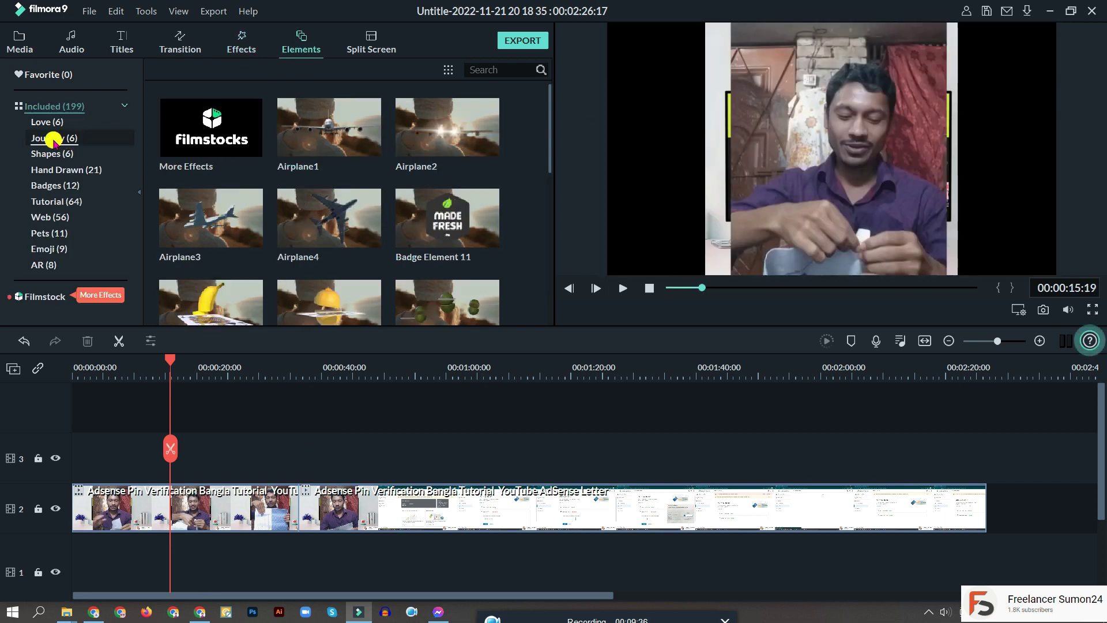
scroll(325, 143, "down", 5)
scroll(325, 143, "up", 5)
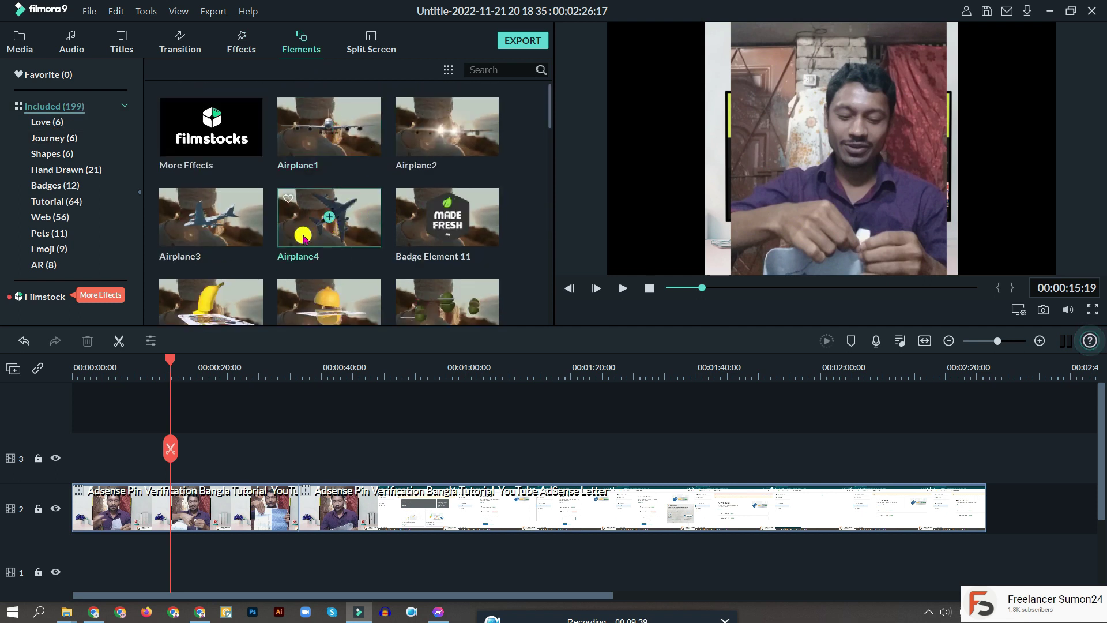
left_click(370, 301)
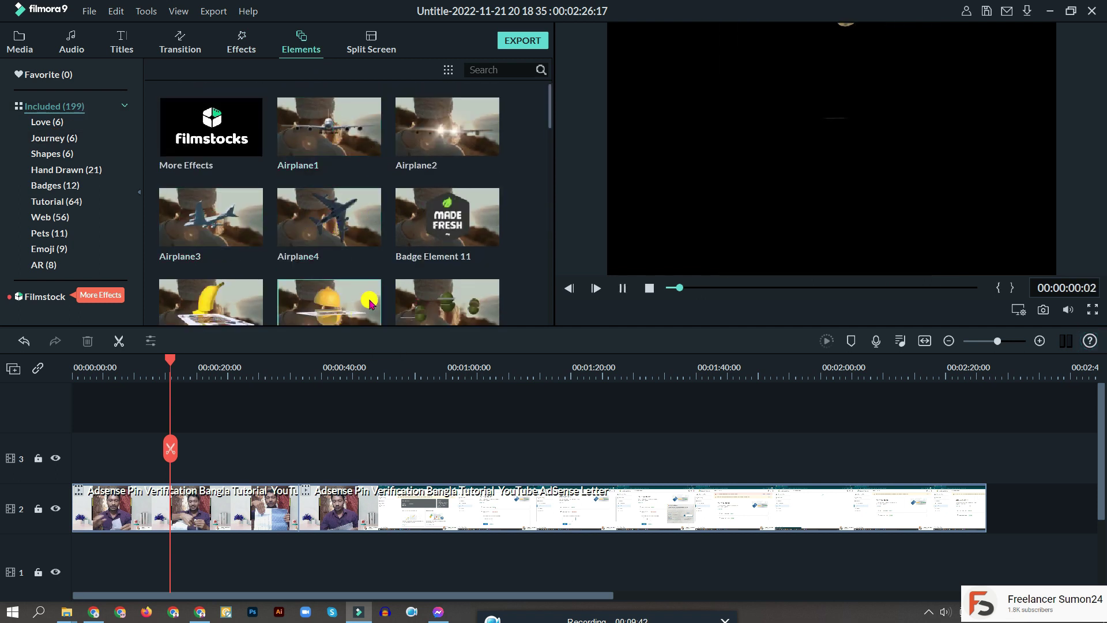
left_click(414, 301)
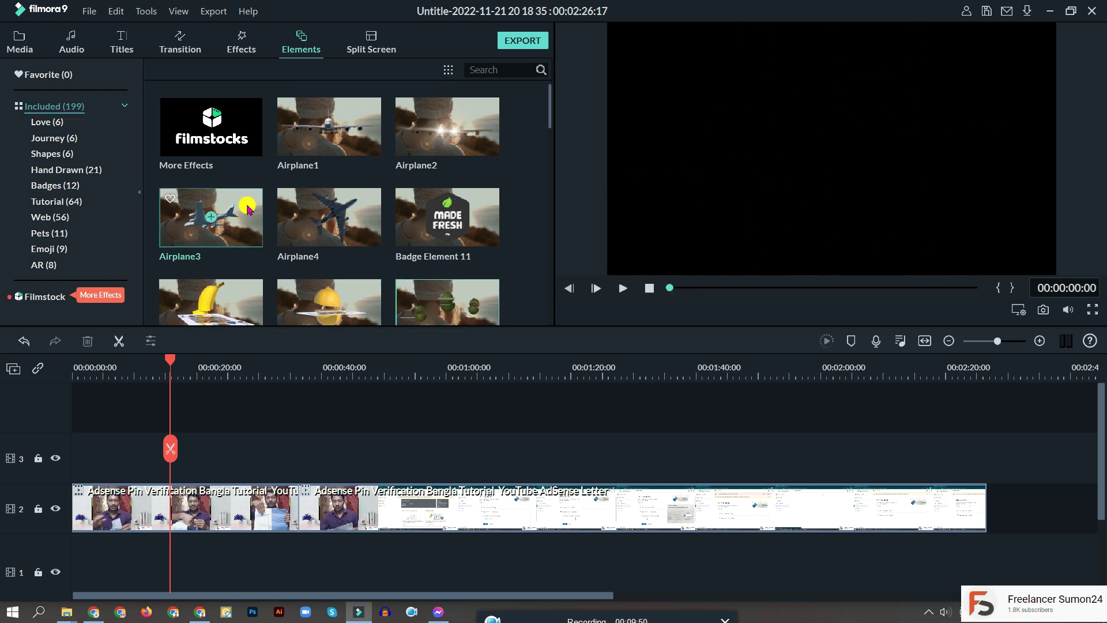
Look through the elements in the Hand Drawn, Badges, Tutorial and Web categories
left_click(80, 170)
left_click(84, 187)
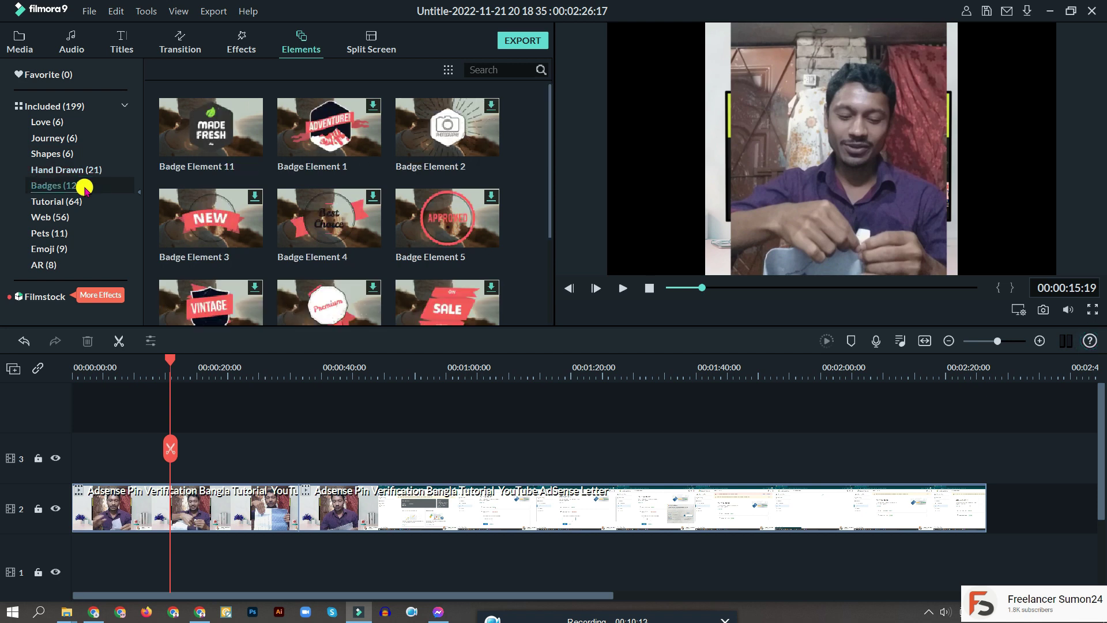
scroll(237, 239, "down", 3)
scroll(236, 237, "up", 3)
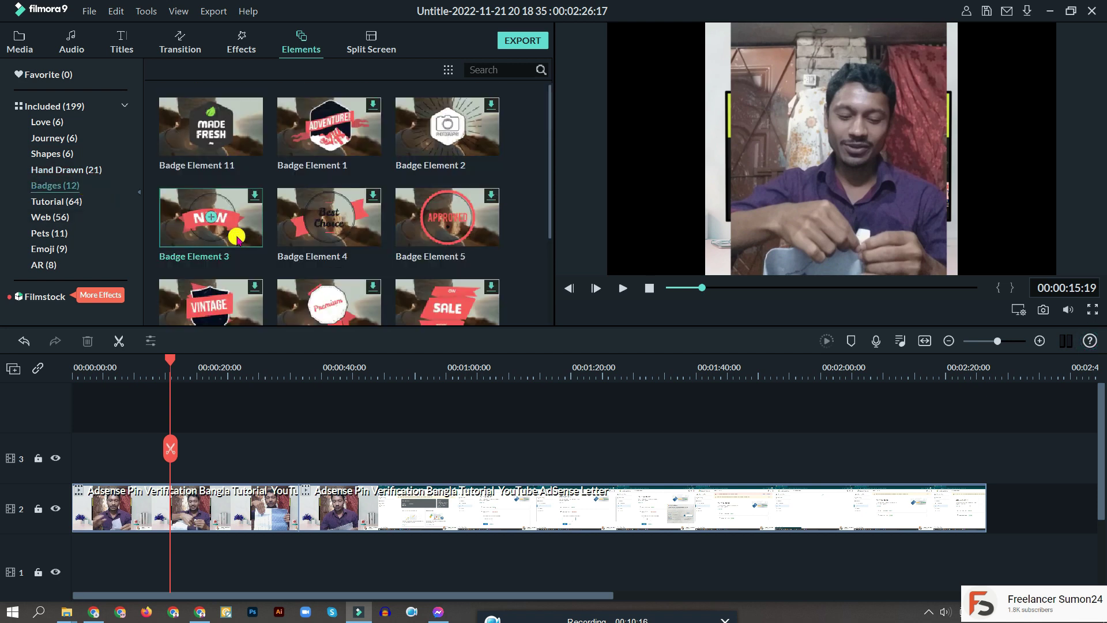
left_click(64, 201)
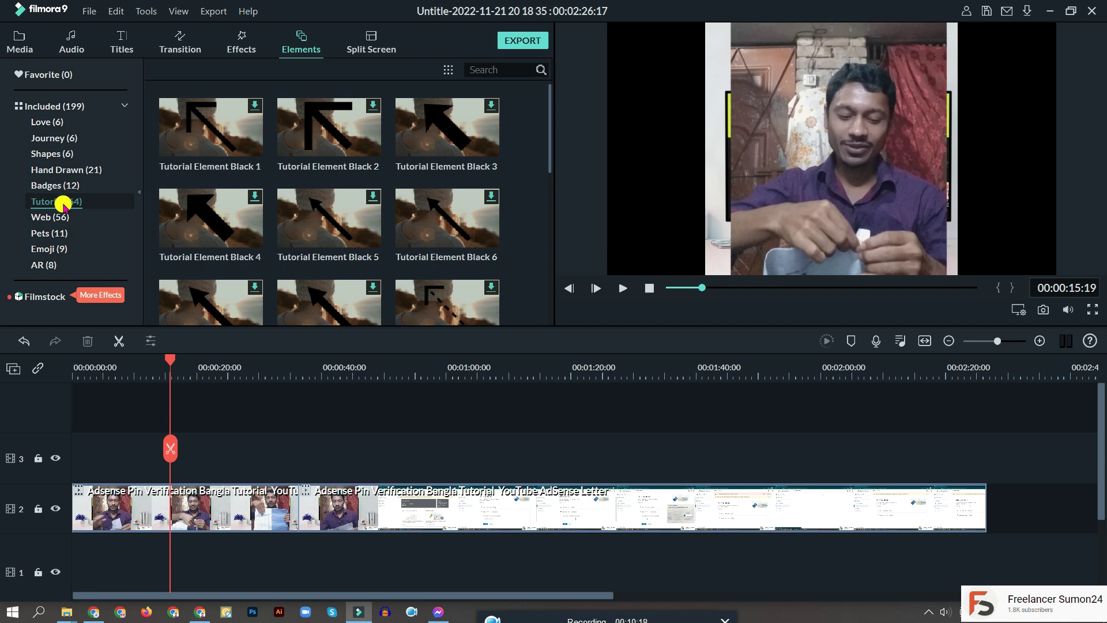
left_click(54, 217)
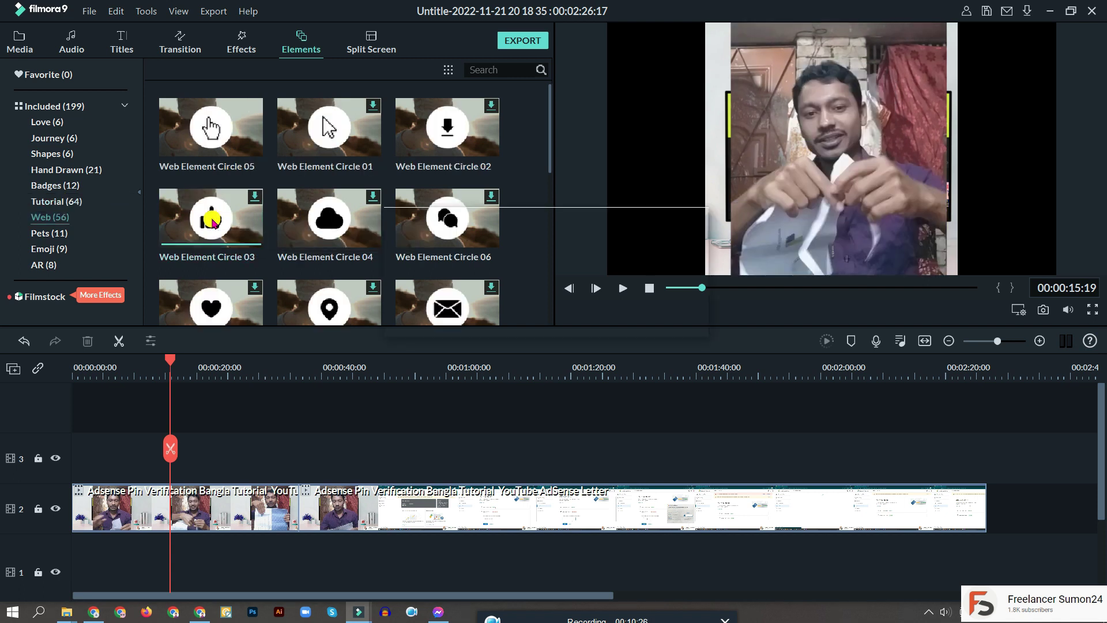
Add Web Element Circle 03 to track 1 at the playhead and to track 3 near the first segment's end, and preview it
left_click(213, 223)
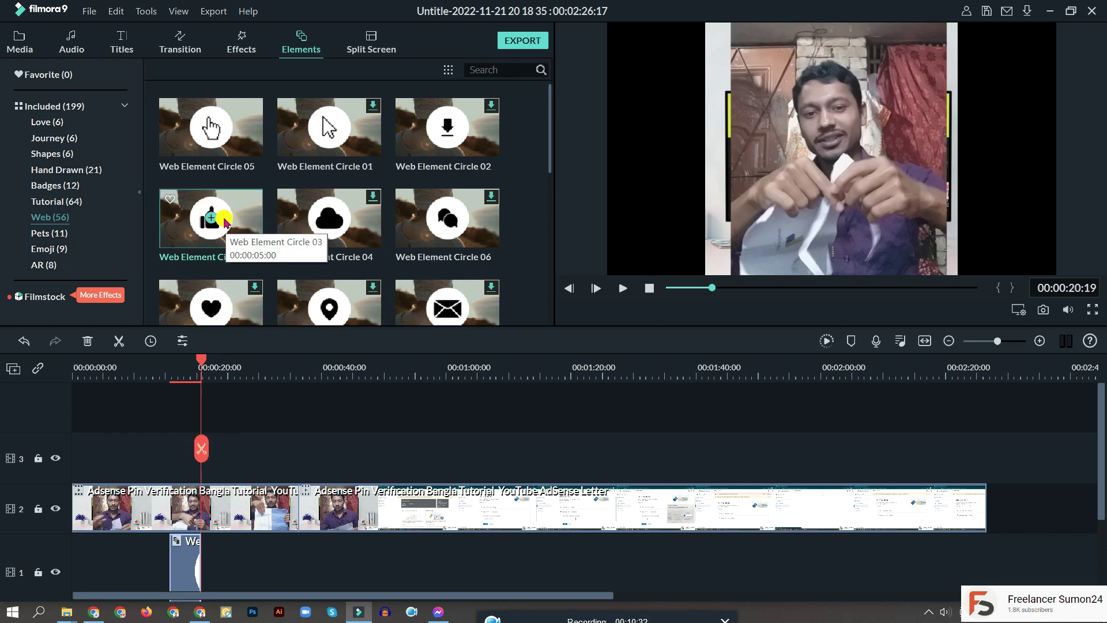
left_click_drag(224, 218, 277, 460)
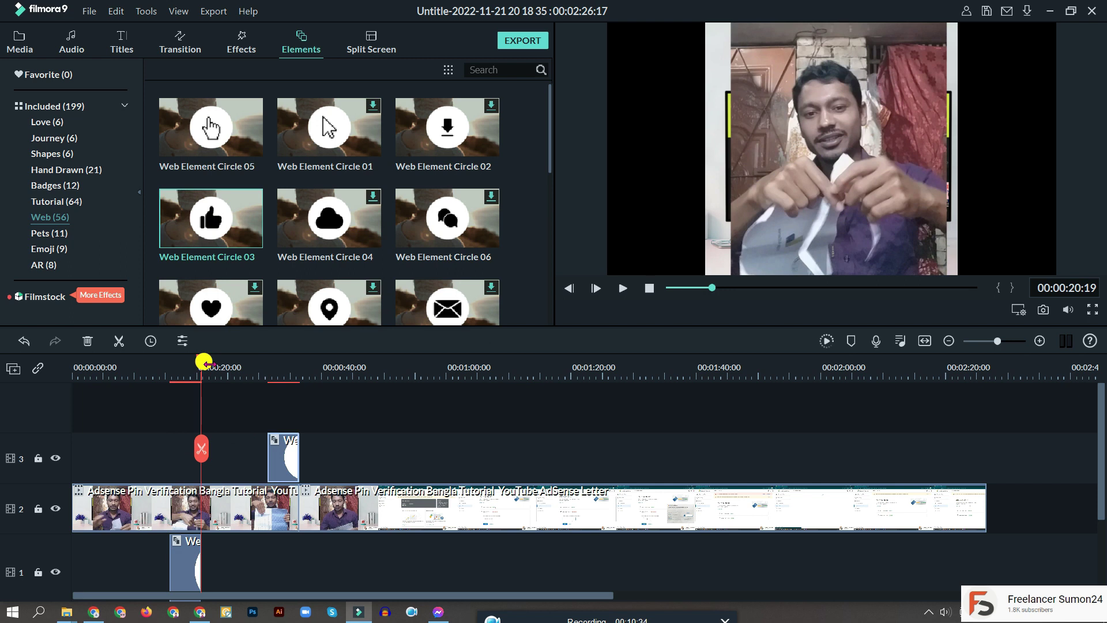
left_click_drag(199, 361, 252, 362)
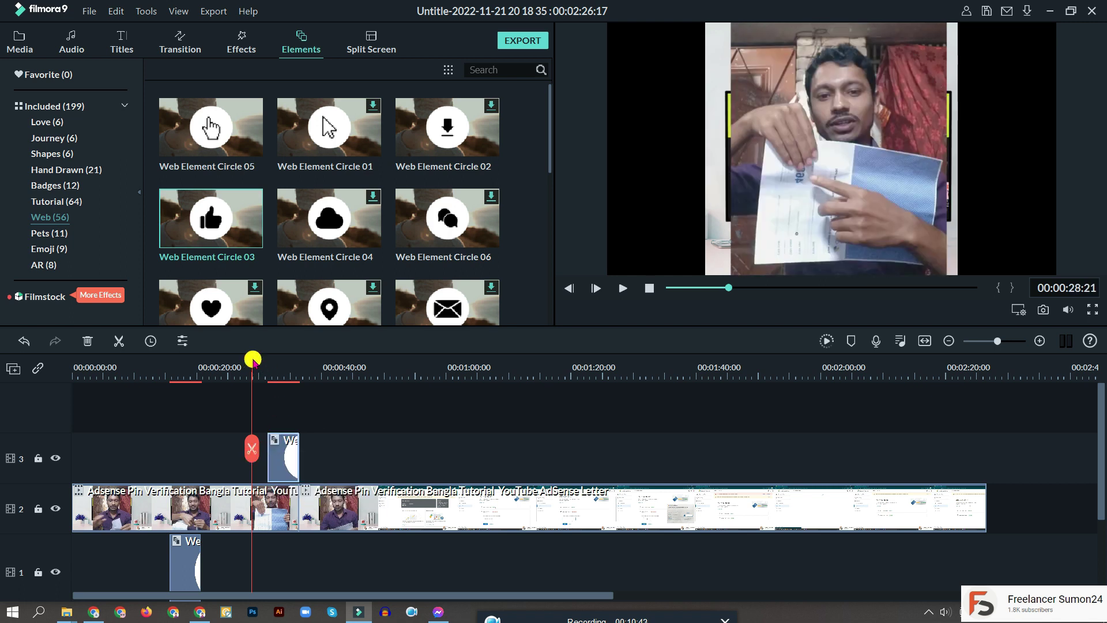
key("space")
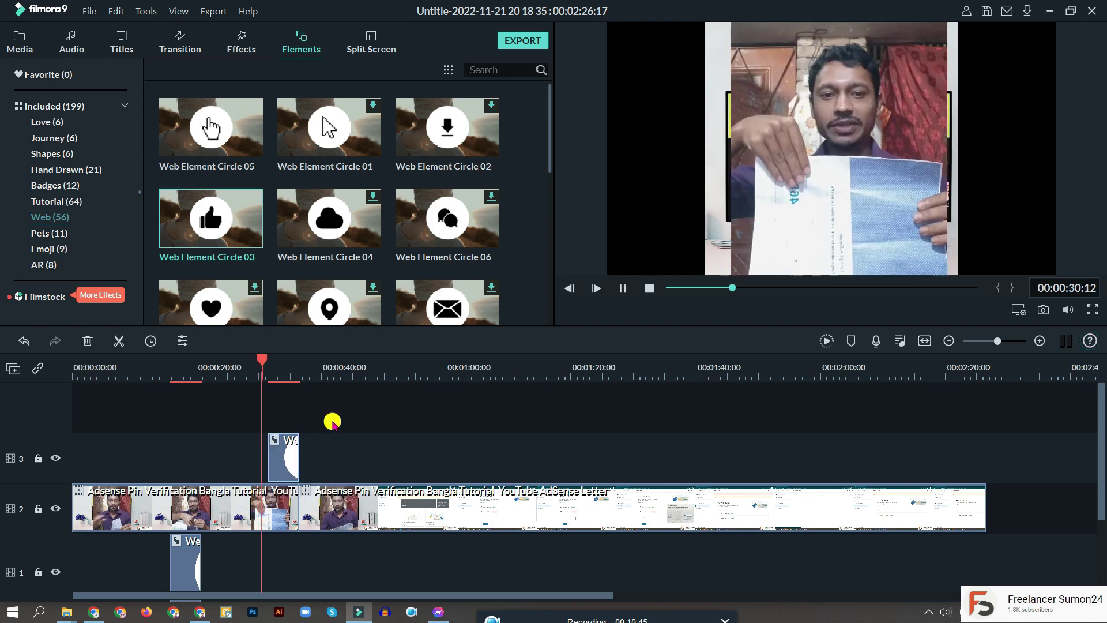
key("space")
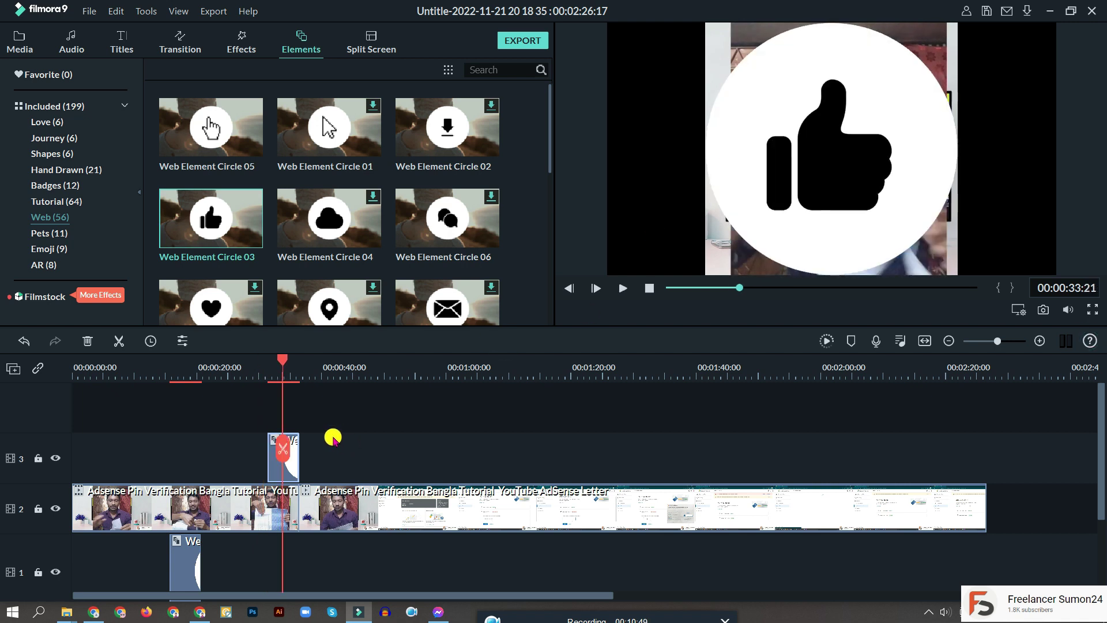
Shrink the track 3 thumbs-up element into the video's lower-right corner and preview it
double_click(292, 463)
left_click_drag(704, 20, 902, 222)
left_click(263, 424)
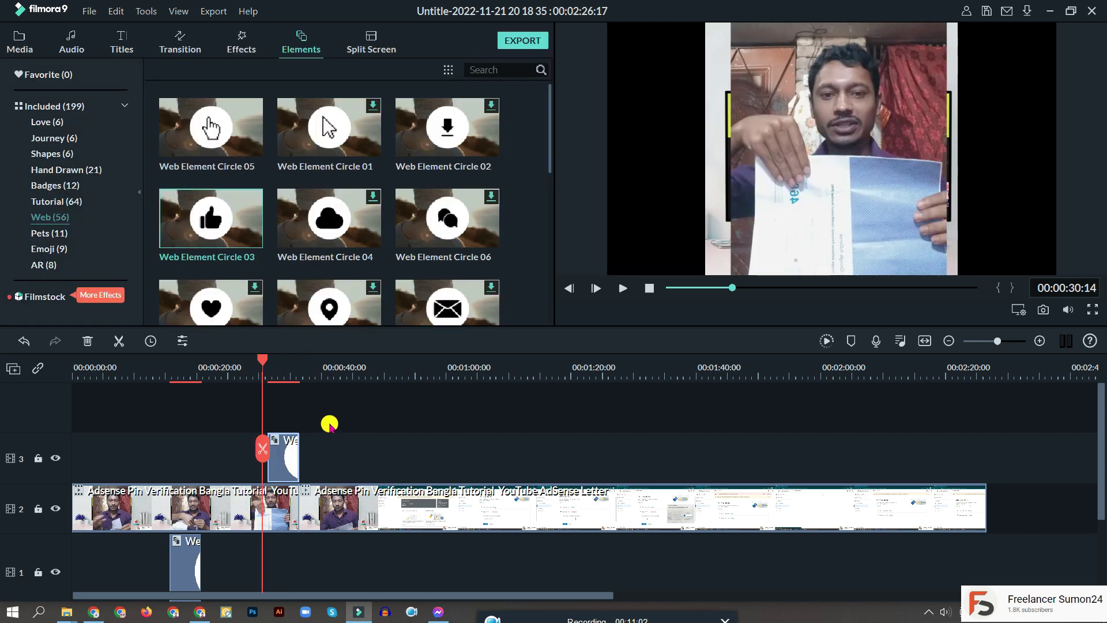
key("space")
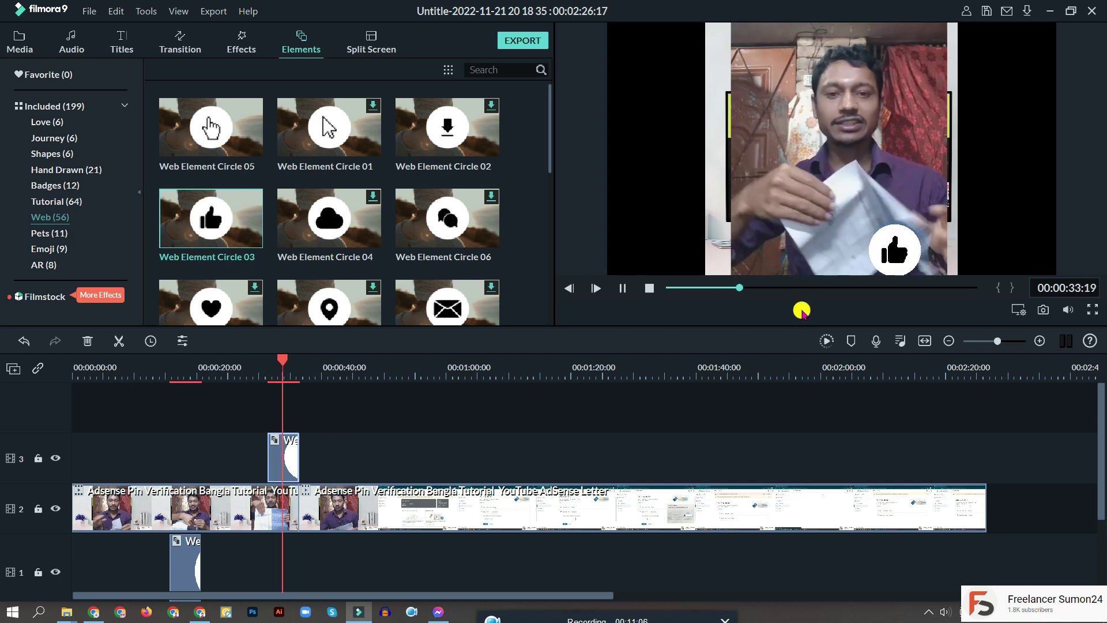
key("space")
Add Pet Element 3 from the Pets category to track 3 above the start of the second video segment
scroll(346, 265, "down", 6)
scroll(345, 247, "up", 6)
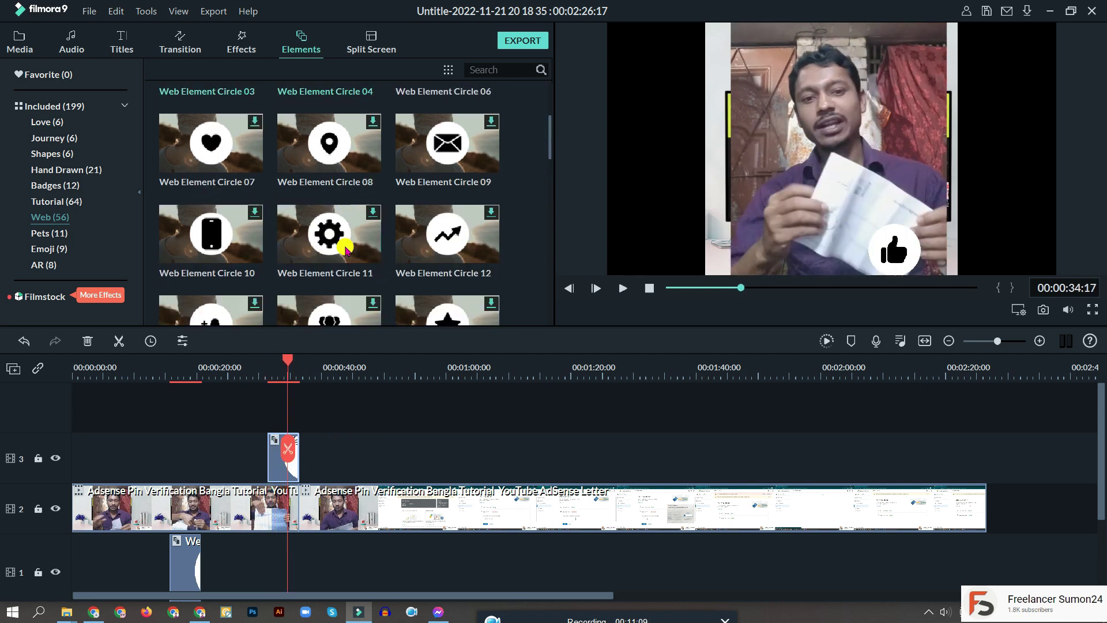
left_click(66, 233)
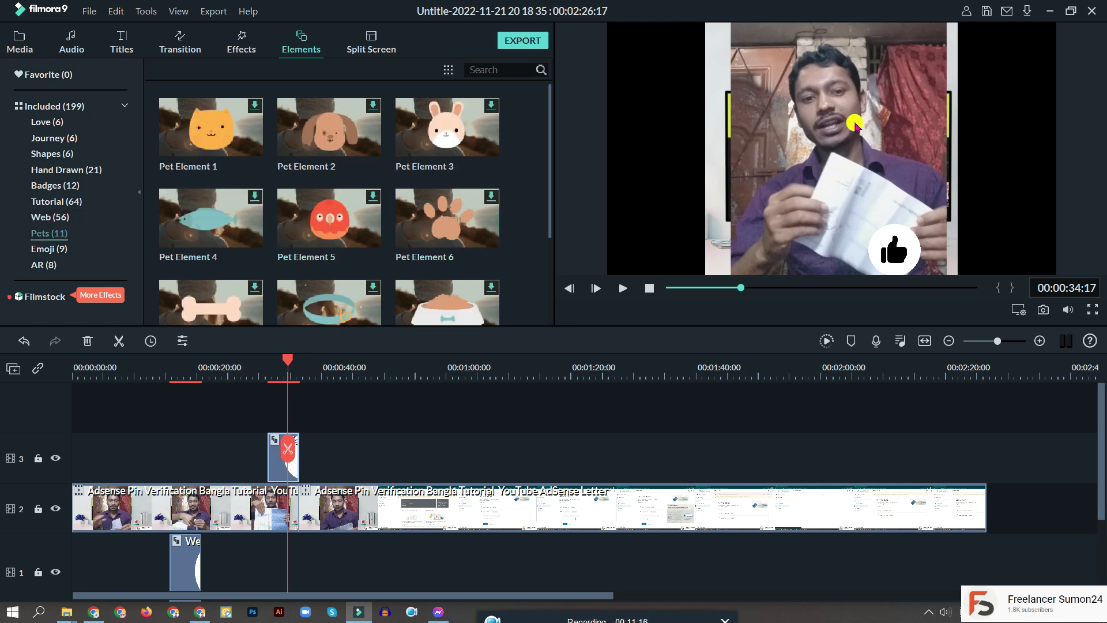
double_click(211, 127)
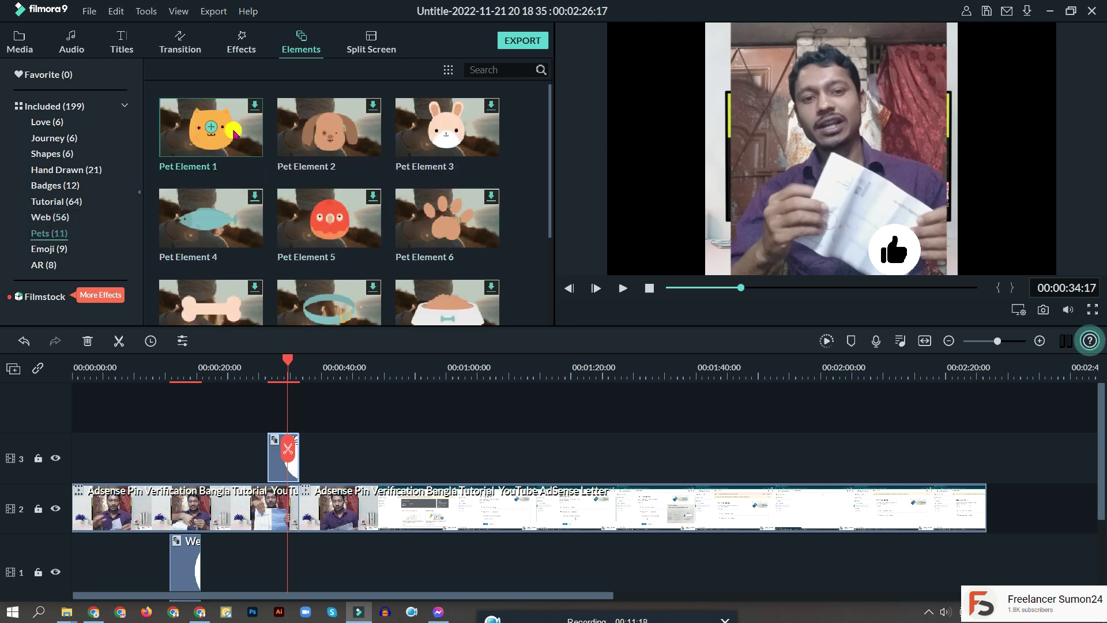
double_click(448, 128)
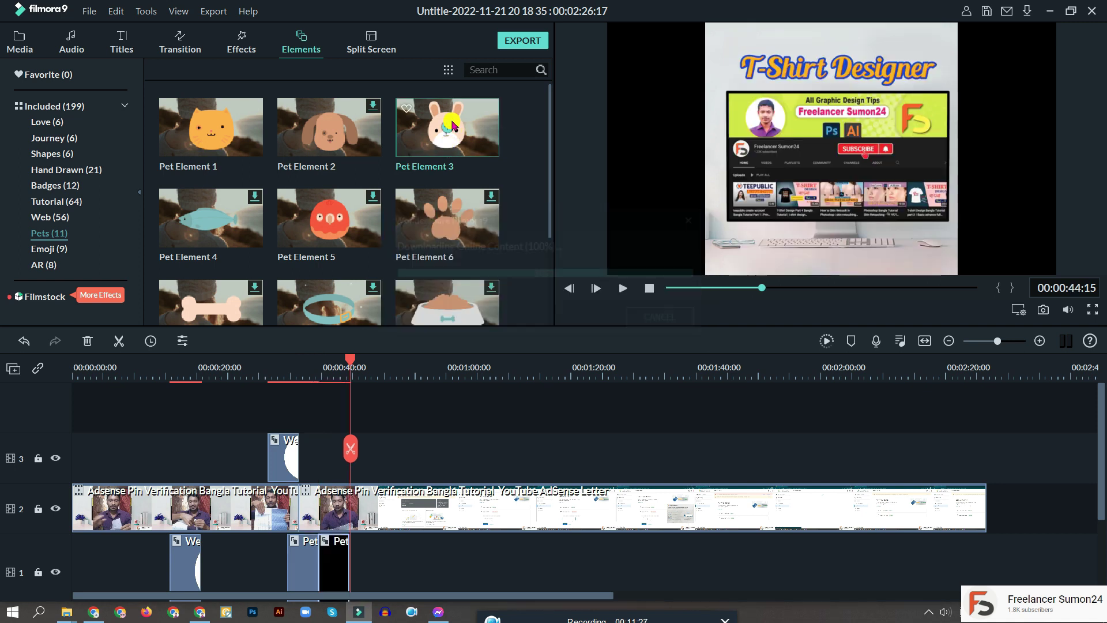
left_click_drag(453, 125, 330, 471)
left_click(337, 466)
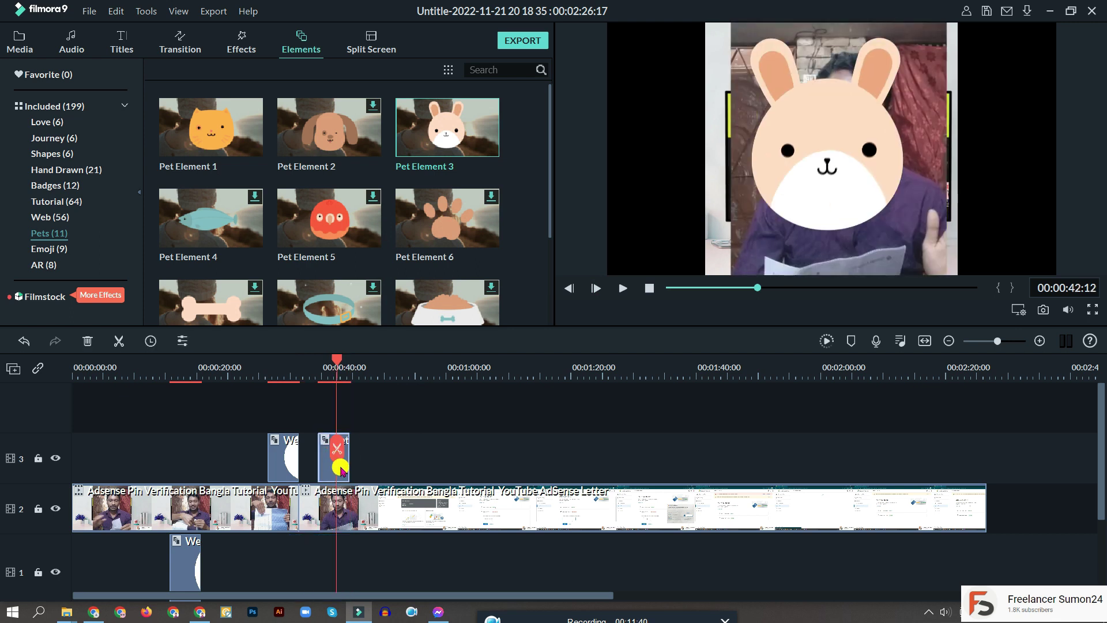
Resize and move the rabbit element so it covers the man's face, and preview the result
double_click(341, 469)
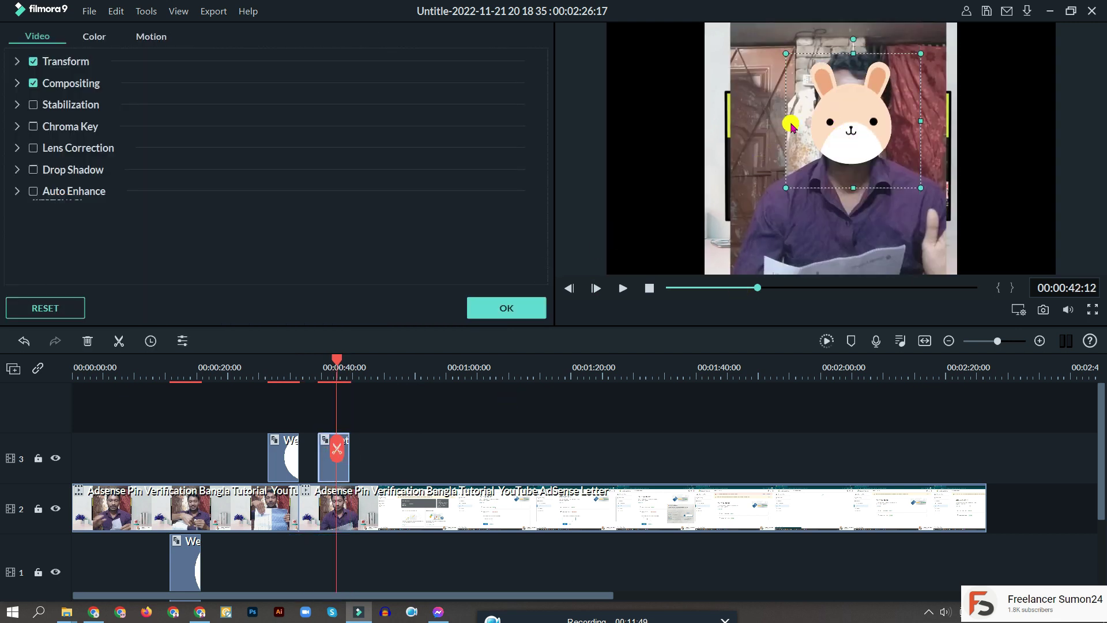
left_click(507, 308)
left_click_drag(340, 365, 307, 378)
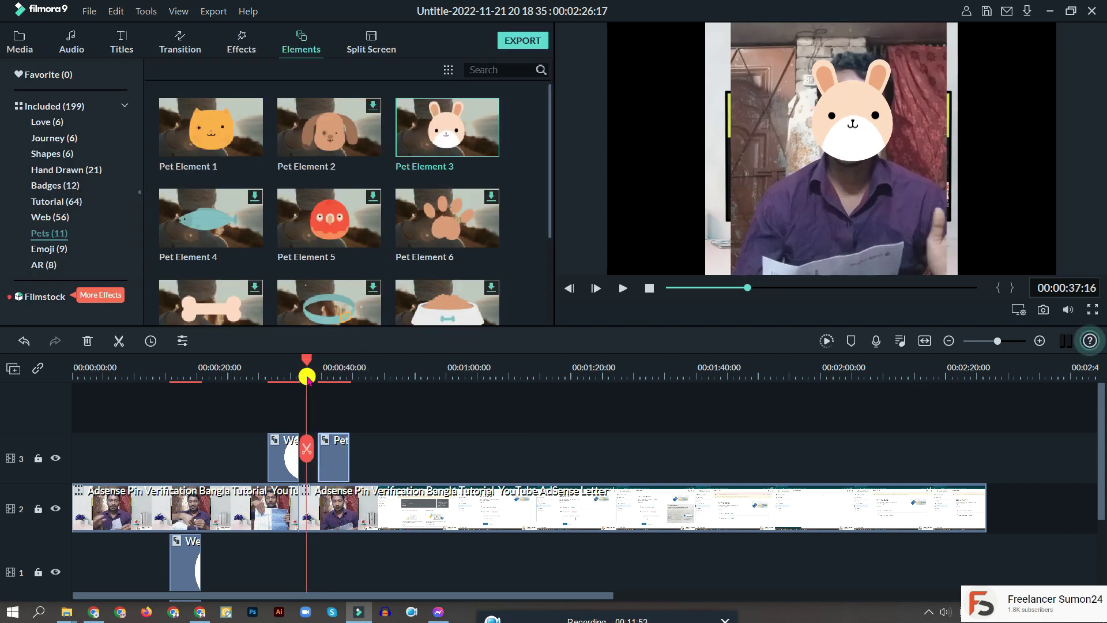
key("space")
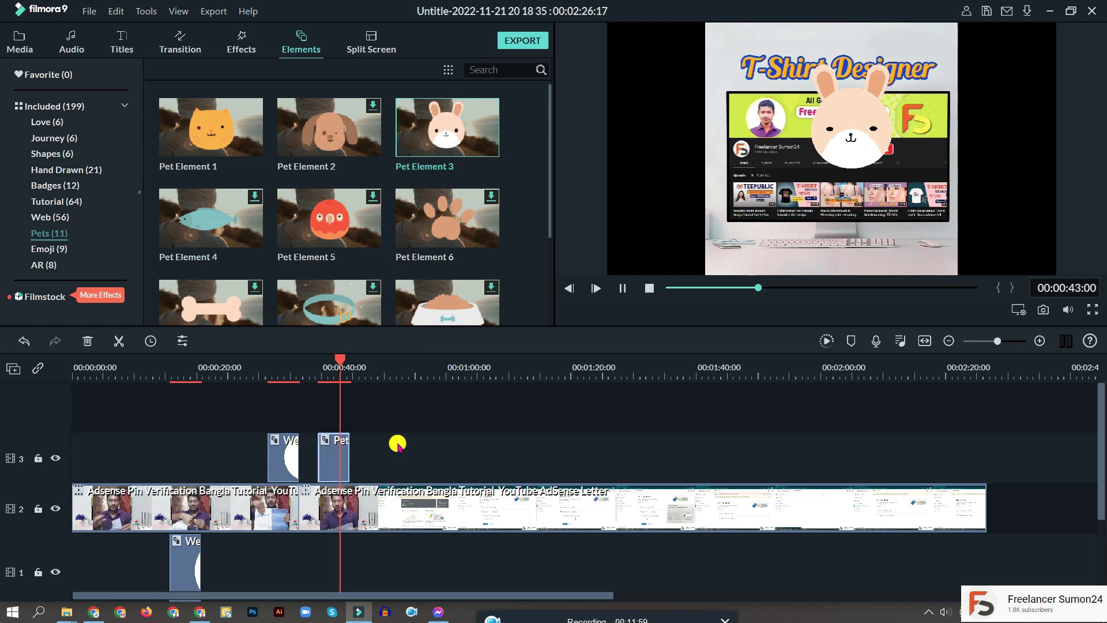
scroll(329, 230, "down", 2)
key("space")
Look through the Emoji elements and return to the full set of included elements
left_click(73, 250)
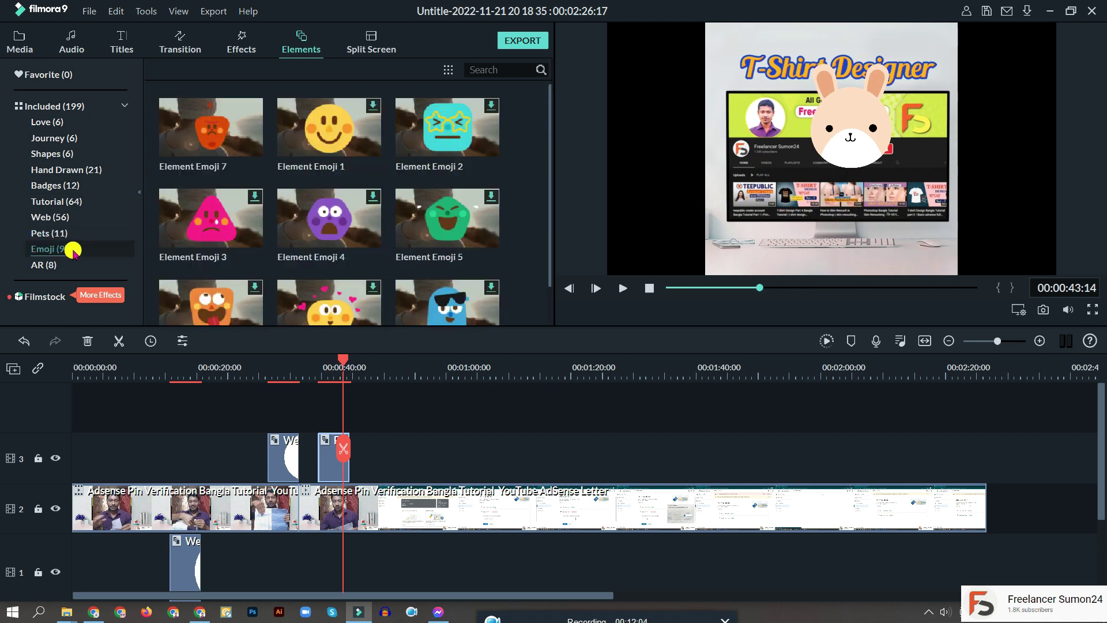
scroll(215, 232, "down", 1)
scroll(213, 232, "up", 1)
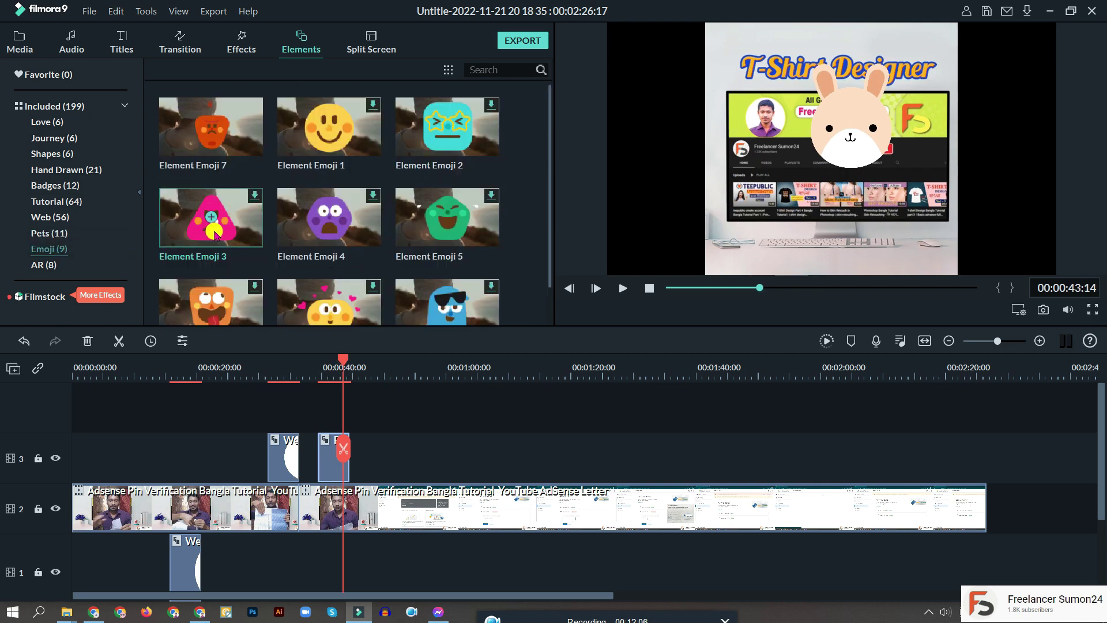
left_click(64, 108)
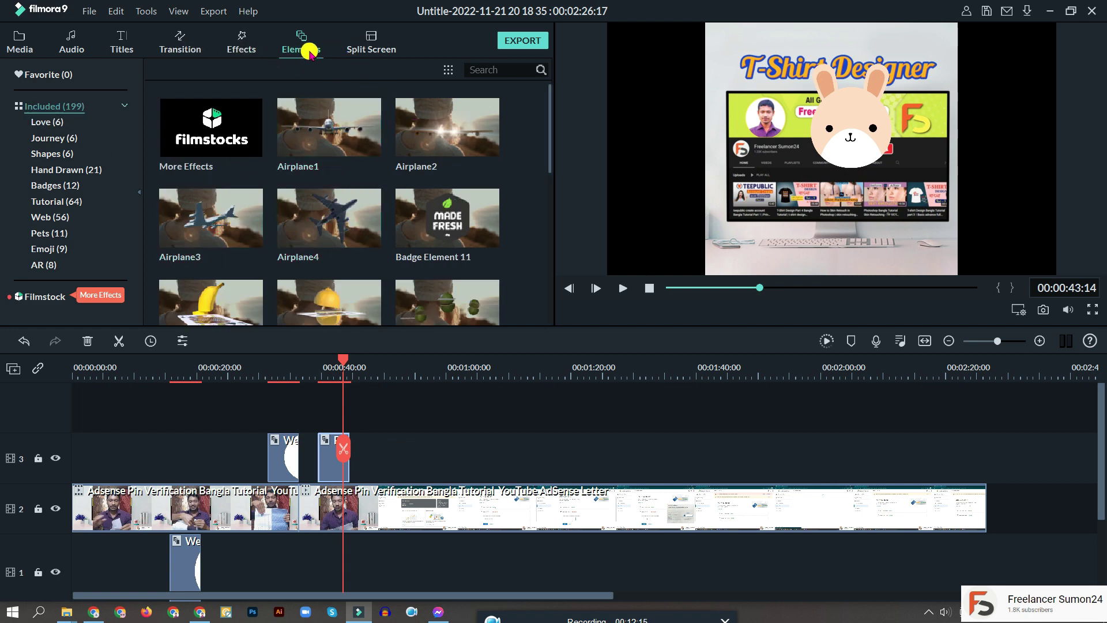
Preview the vertical and diagonal two-pane split screen layouts
left_click(363, 48)
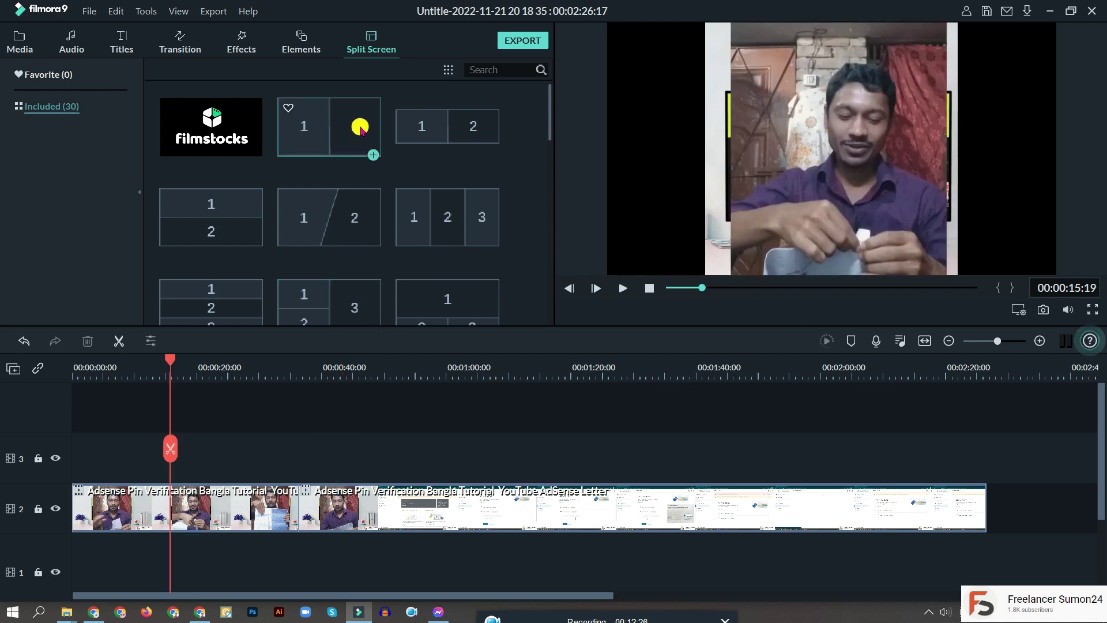
left_click(360, 127)
left_click(621, 287)
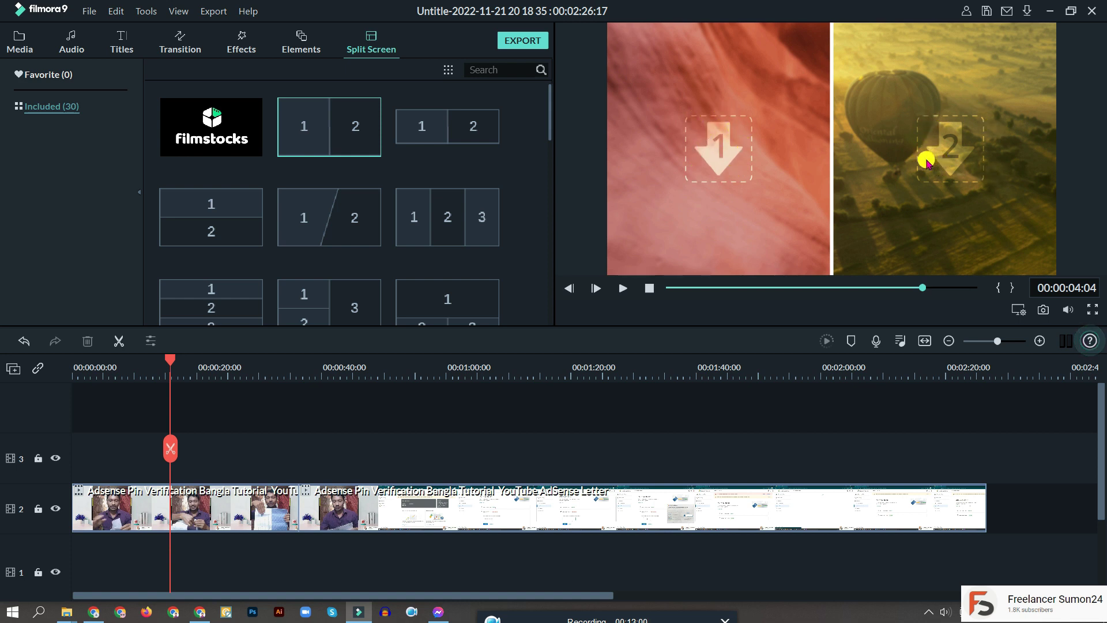
left_click(354, 232)
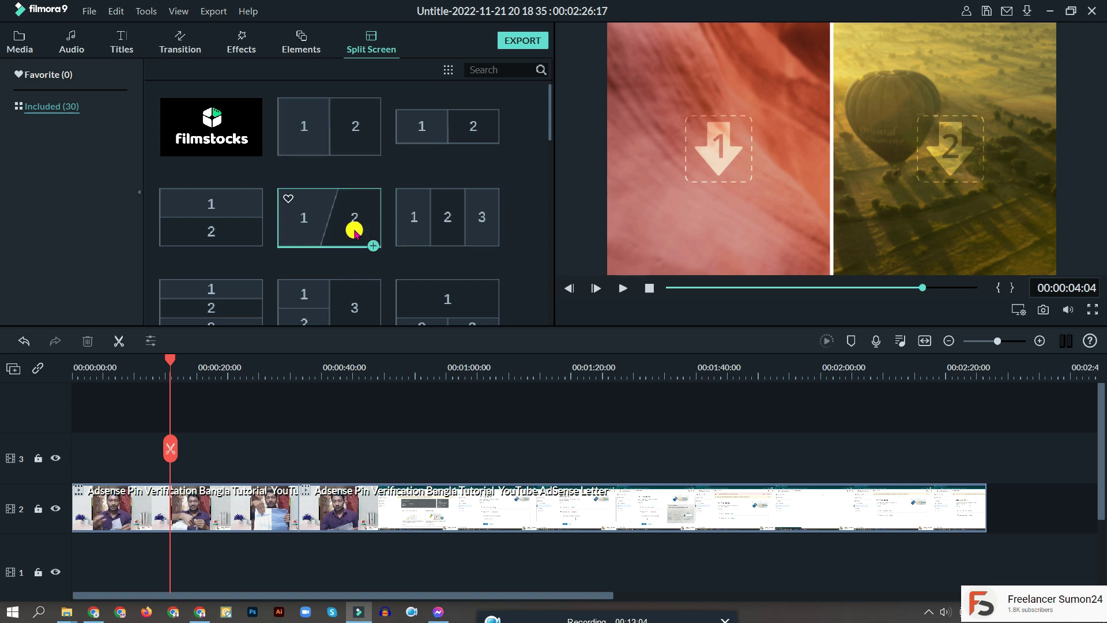
left_click(437, 229)
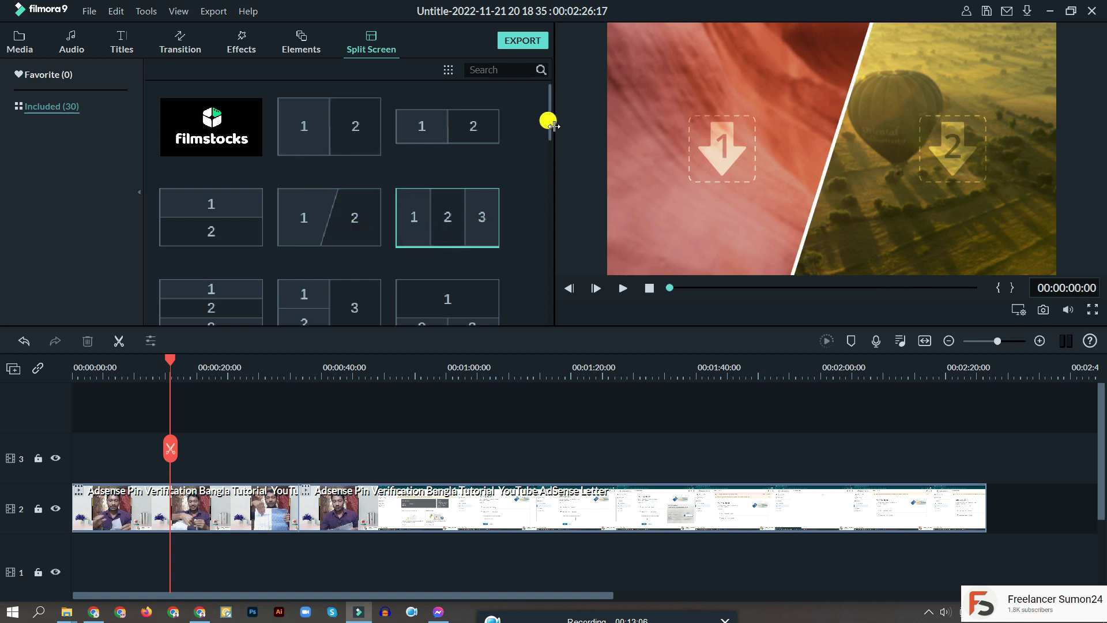
Add the diagonal two-pane split screen to track 3 at the playhead, lasting about 18 seconds, and preview it
left_click(336, 220)
left_click_drag(337, 221, 282, 450)
left_click(332, 430)
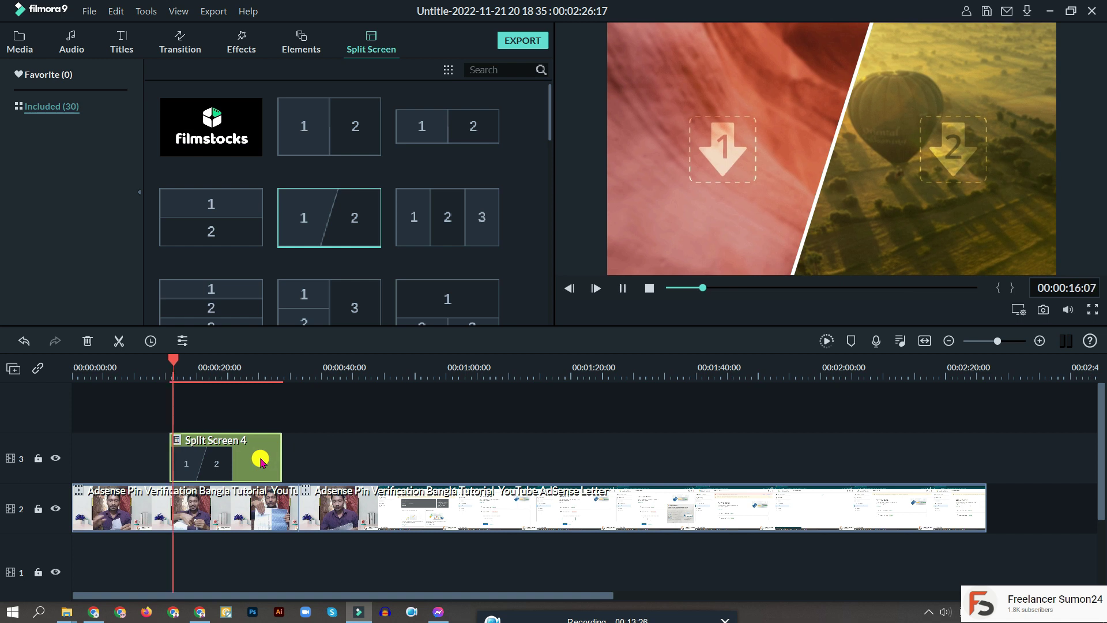
key("space")
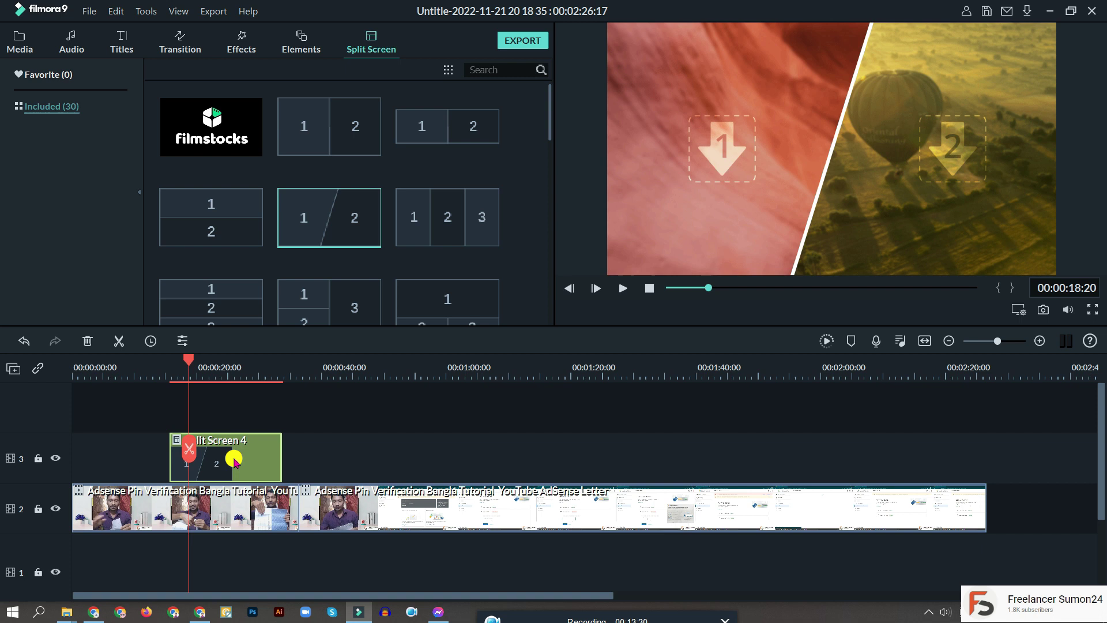
Import the all-video monetization and Somoy Tv Hacked thumbnail images from the Thubmails folder into the split screen's advanced editor
double_click(235, 461)
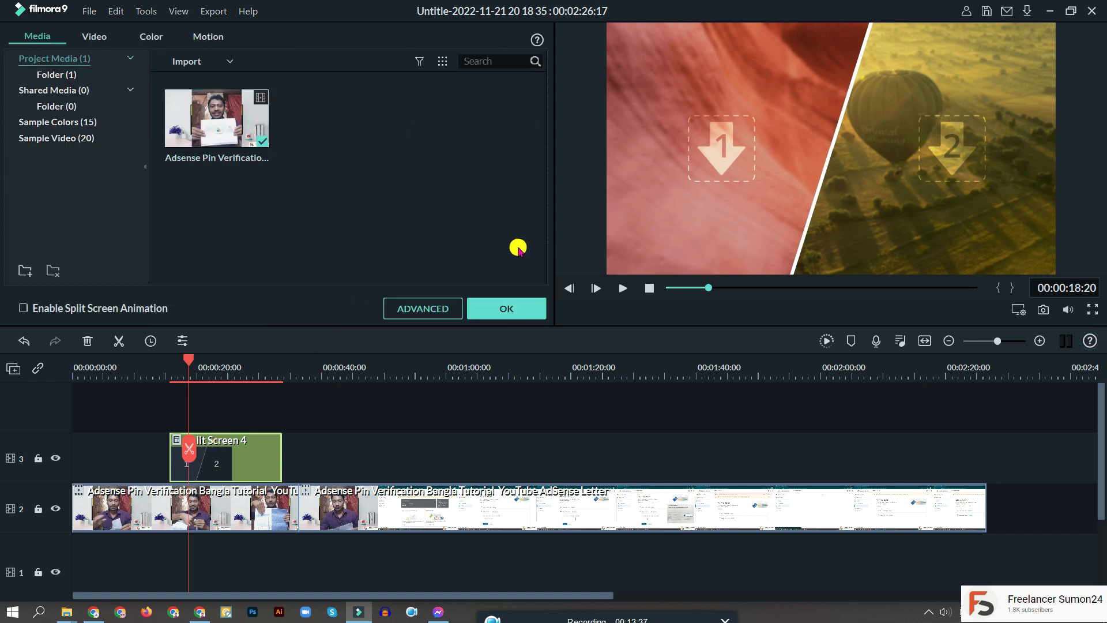
left_click(420, 309)
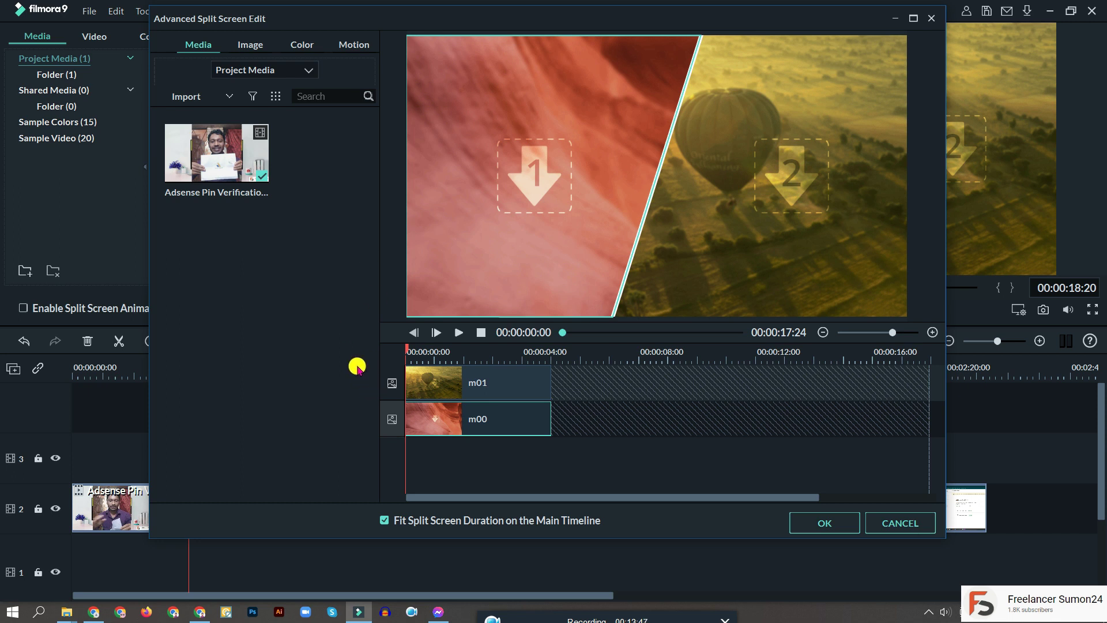
left_click(206, 95)
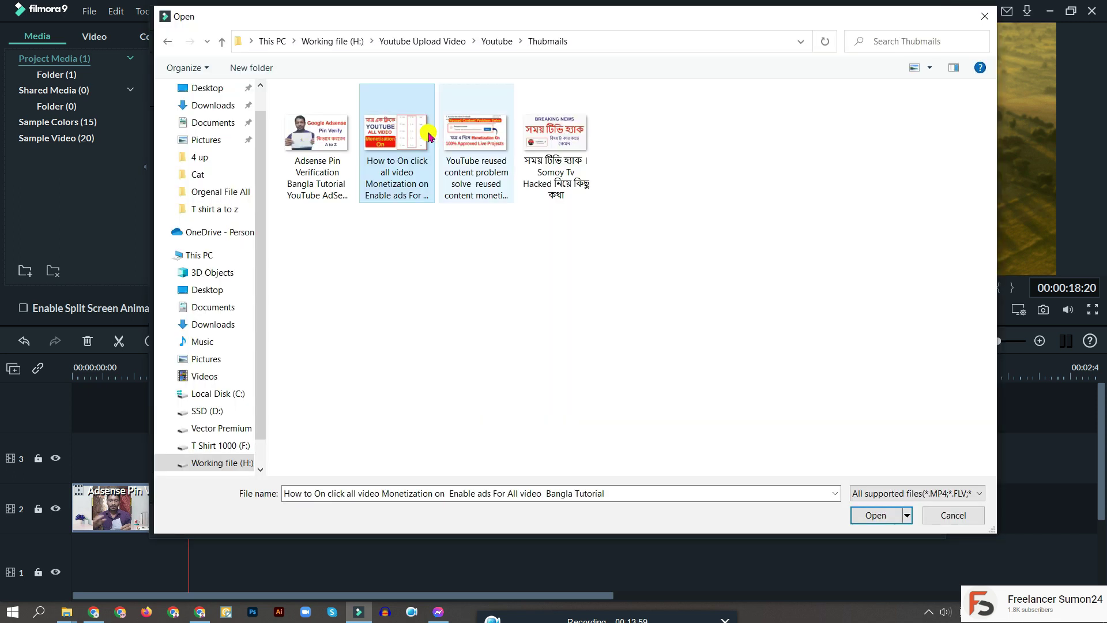
left_click(555, 136)
left_click(421, 141, "ctrl")
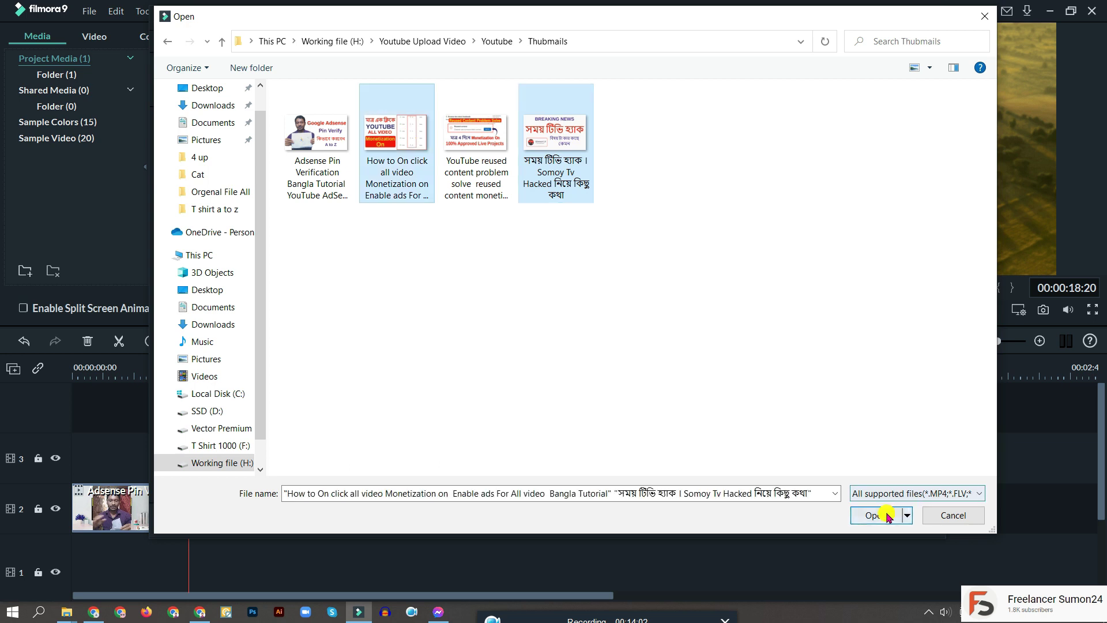
left_click(876, 515)
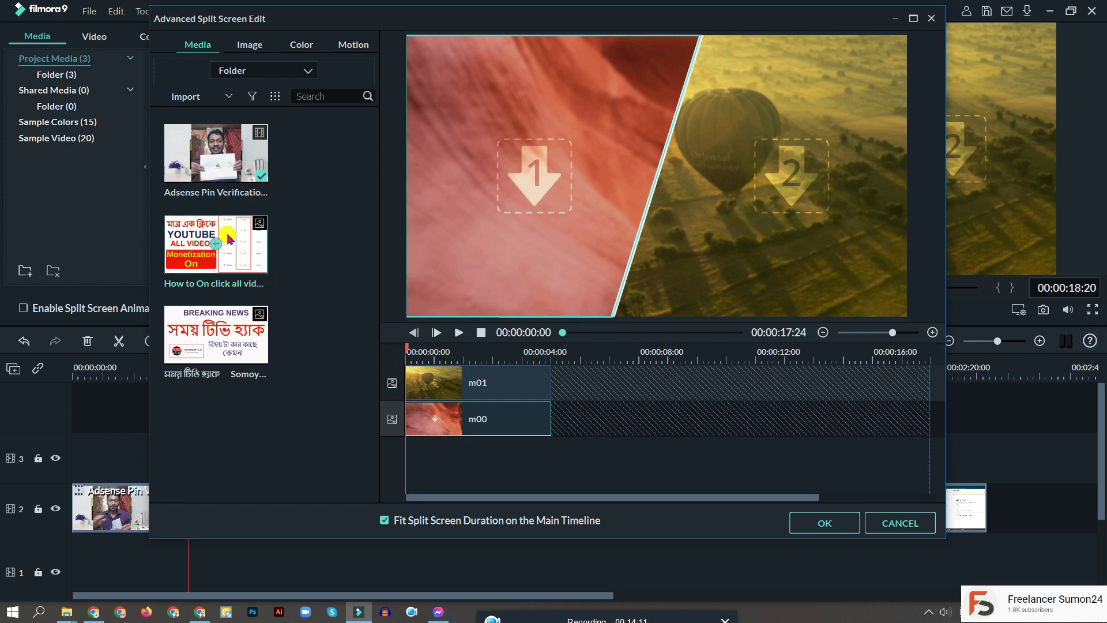
Place the monetization thumbnail in pane 2 of the split screen and enlarge it slightly
left_click(405, 372)
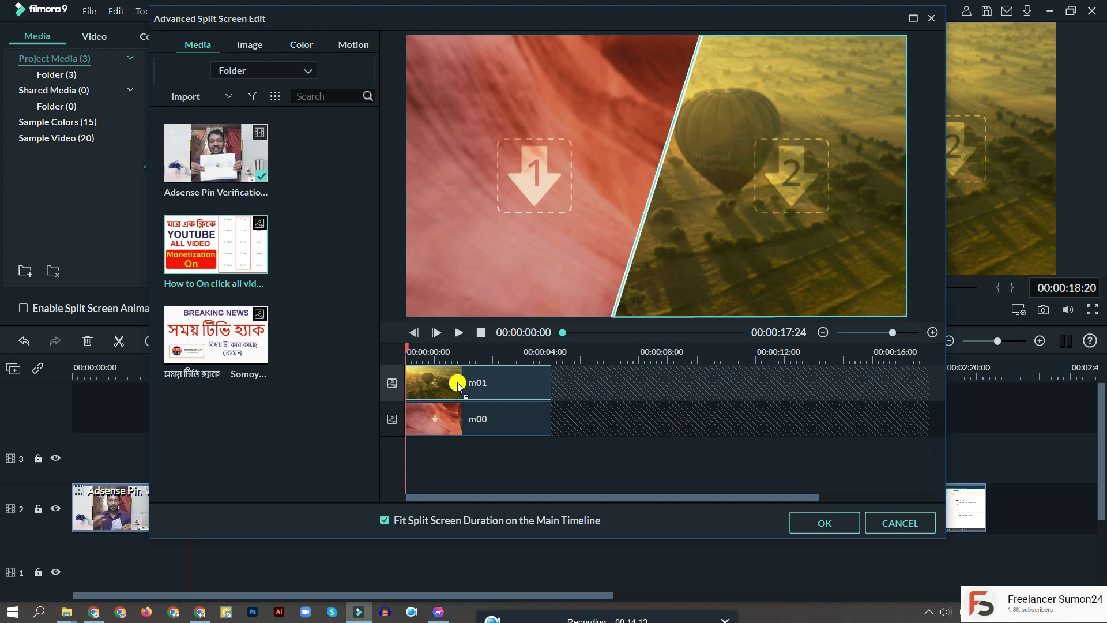
left_click_drag(457, 385, 459, 386)
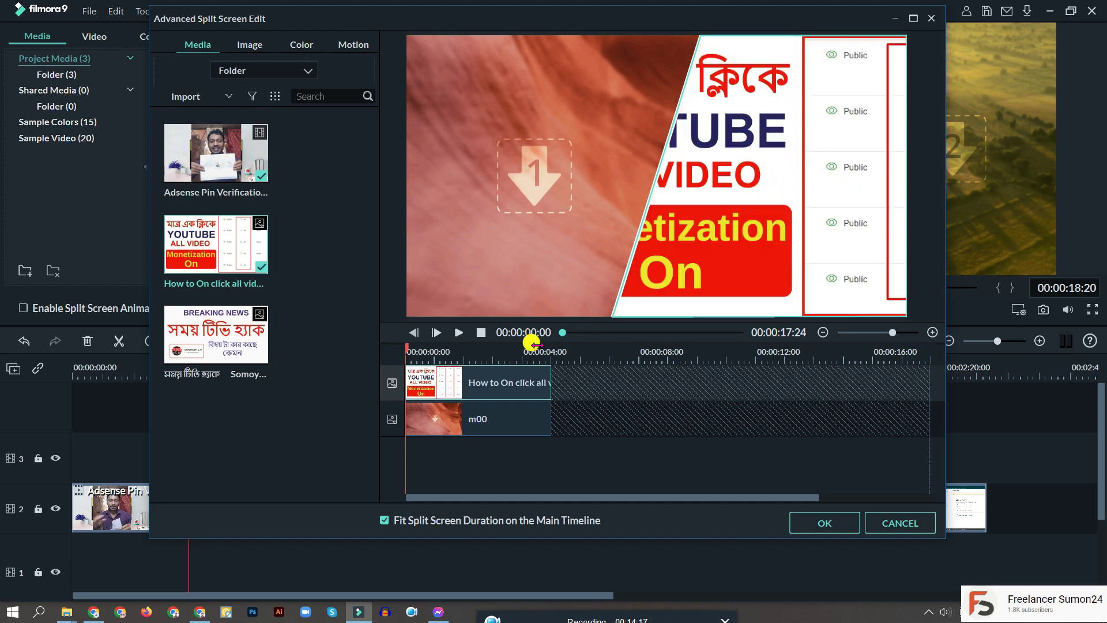
left_click(699, 230)
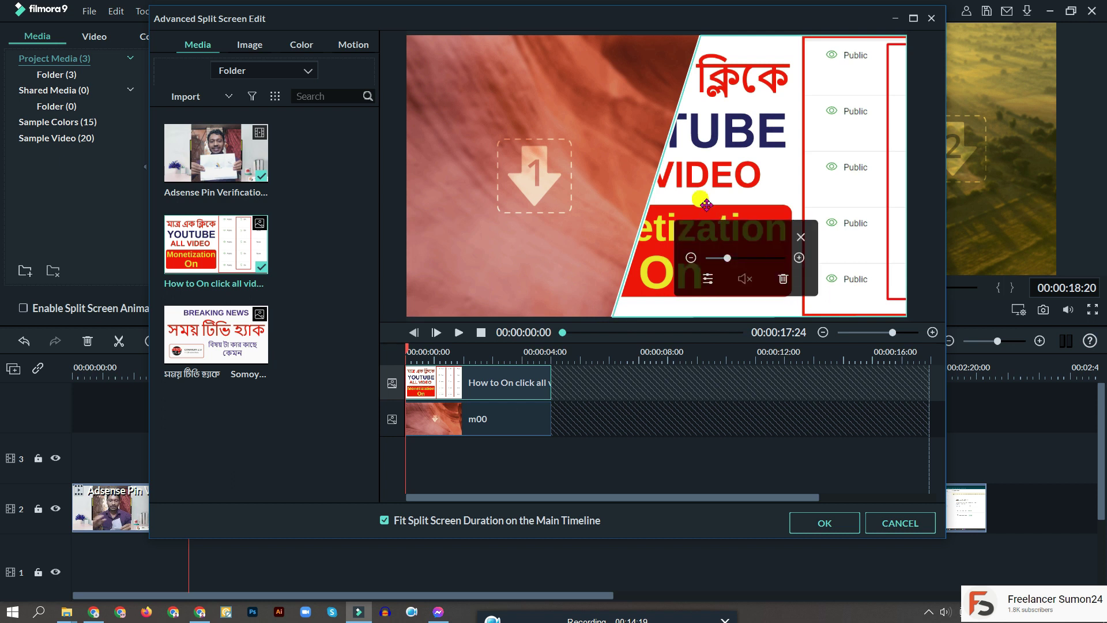
left_click(719, 258)
left_click_drag(721, 260, 730, 260)
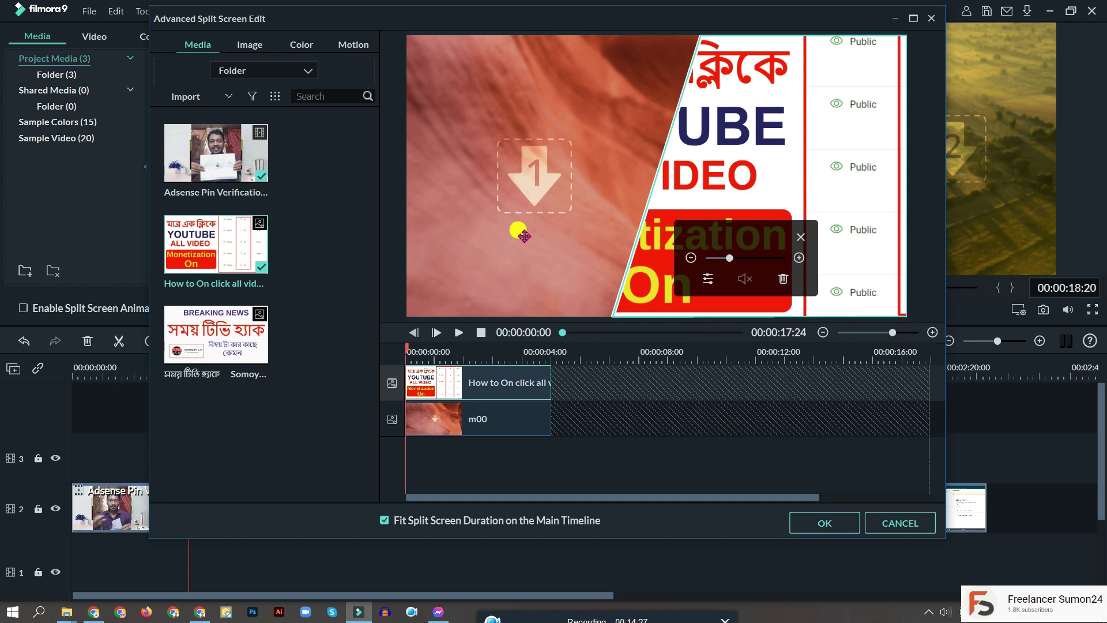
Place the Somoy Tv Hacked thumbnail in pane 1 of the split screen and apply the advanced edit
mouse_move(198, 339)
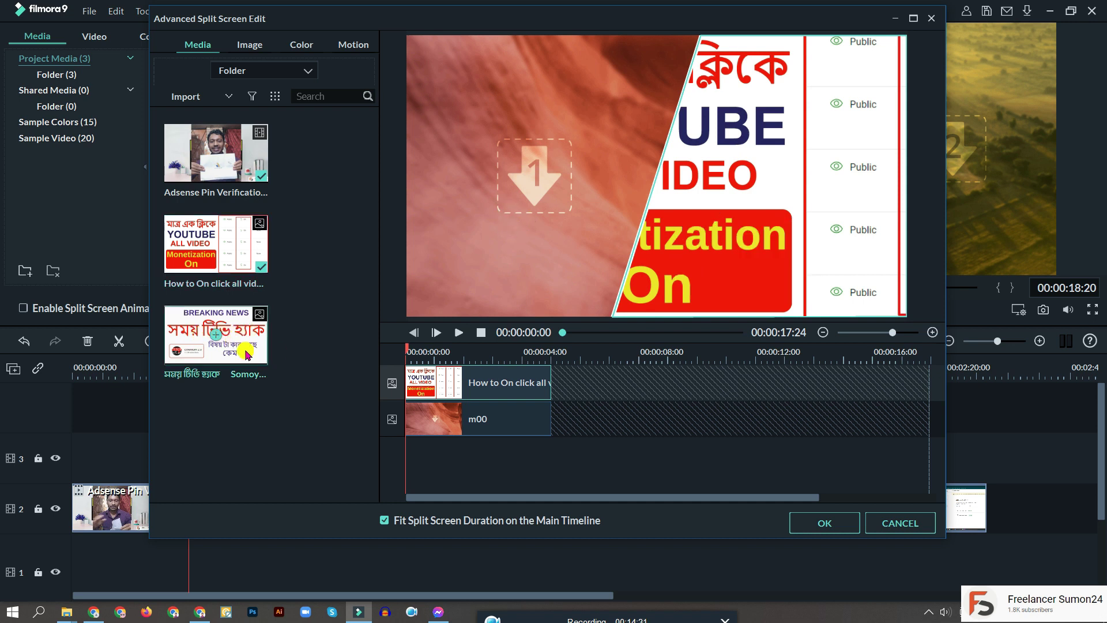
left_click(408, 425)
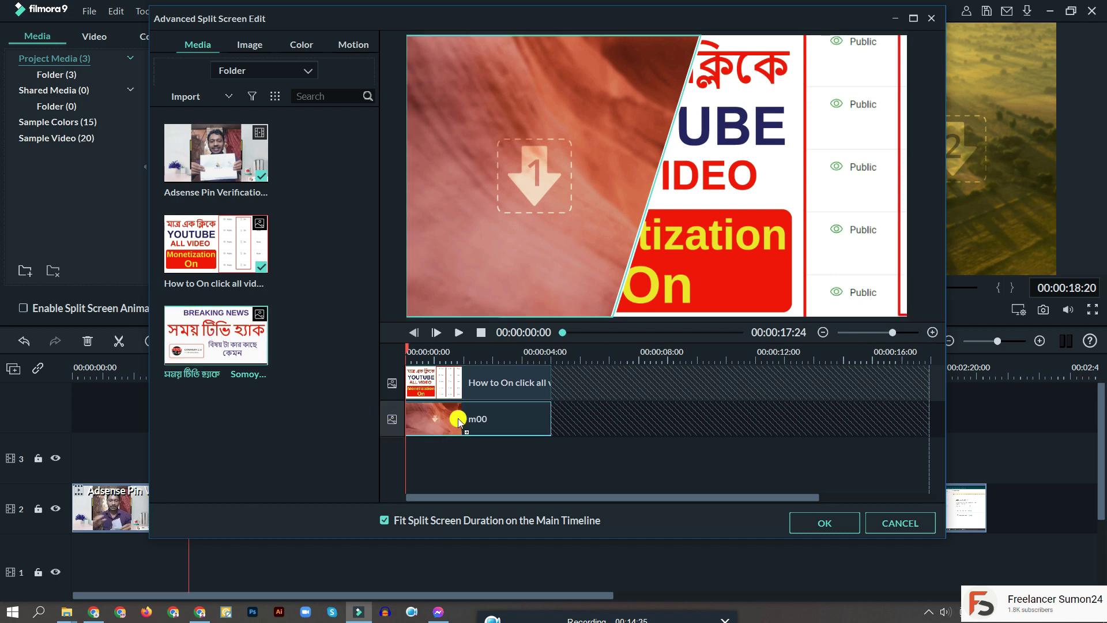
left_click_drag(459, 423, 459, 423)
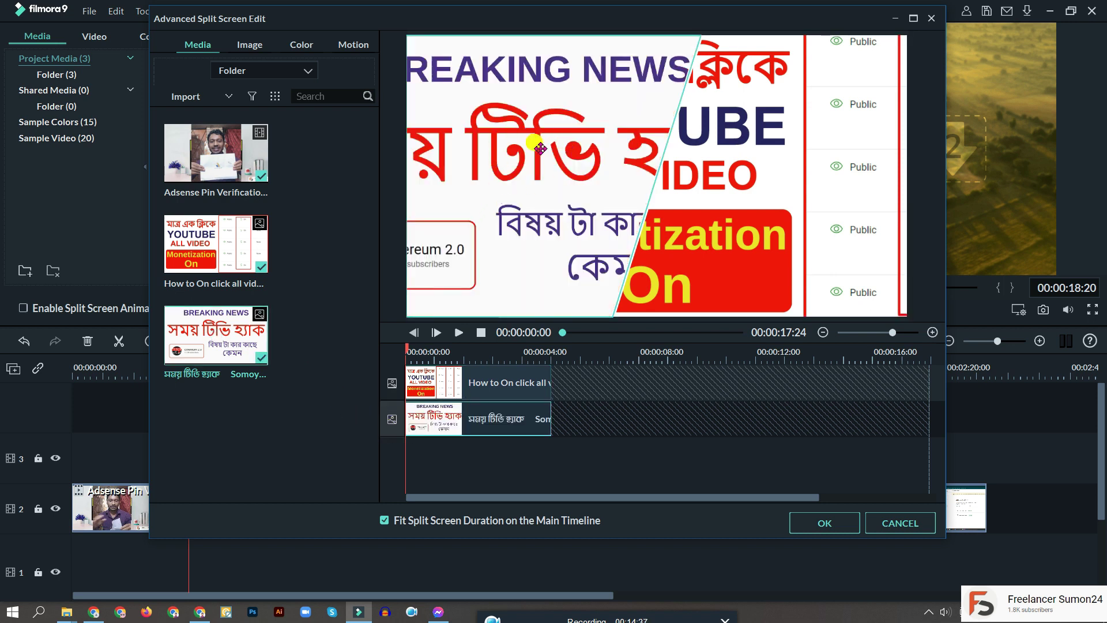
left_click(821, 525)
Play back the filled diagonal split screen from its start on the timeline
left_click_drag(190, 361, 165, 371)
key("space")
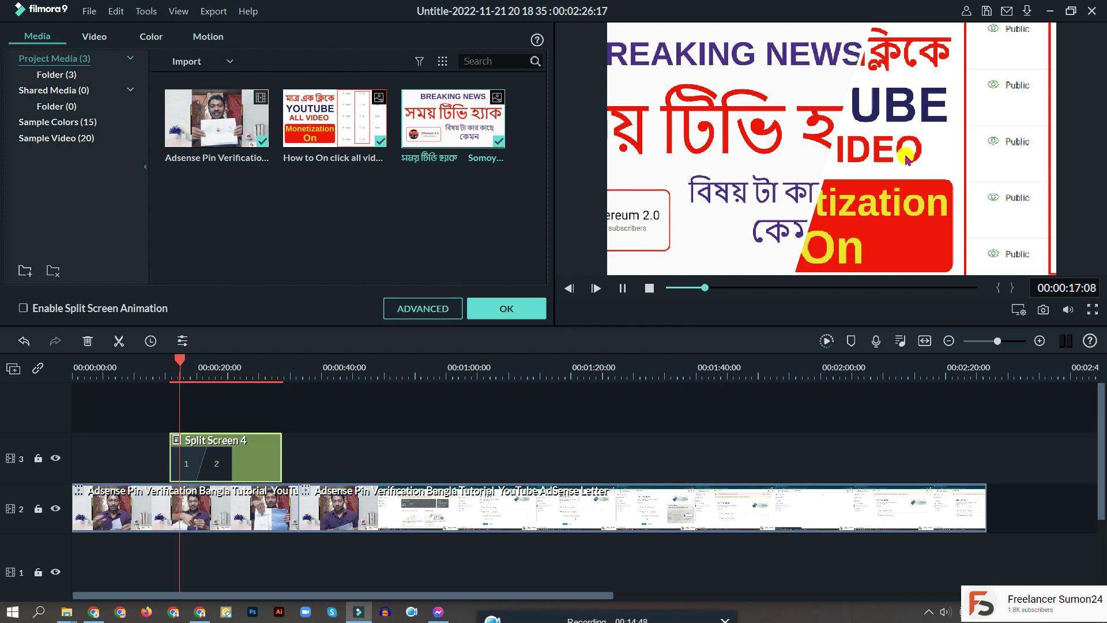
left_click(623, 288)
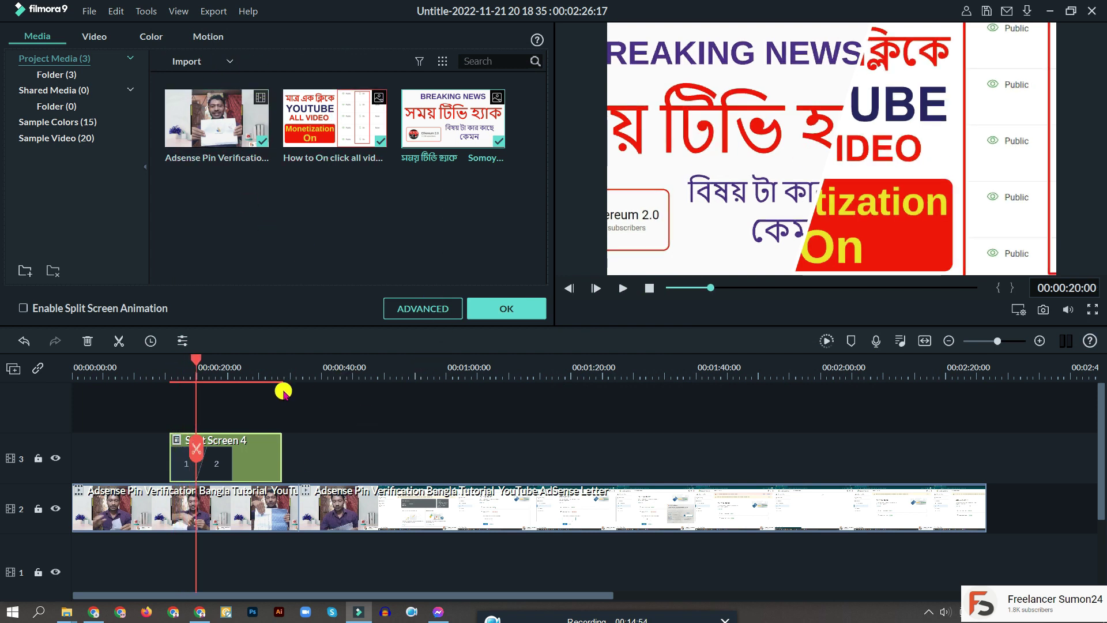
Undo adding the diagonal split screen to track 3 and browse the included split screen layouts
key("ctrl+z")
scroll(431, 192, "down", 6)
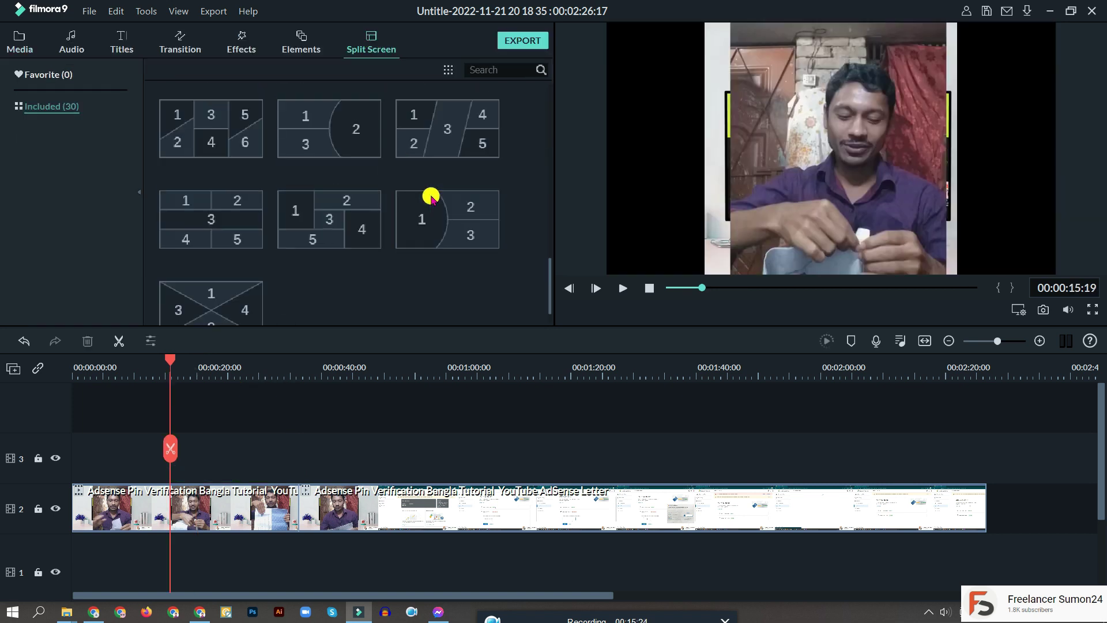
scroll(430, 193, "up", 8)
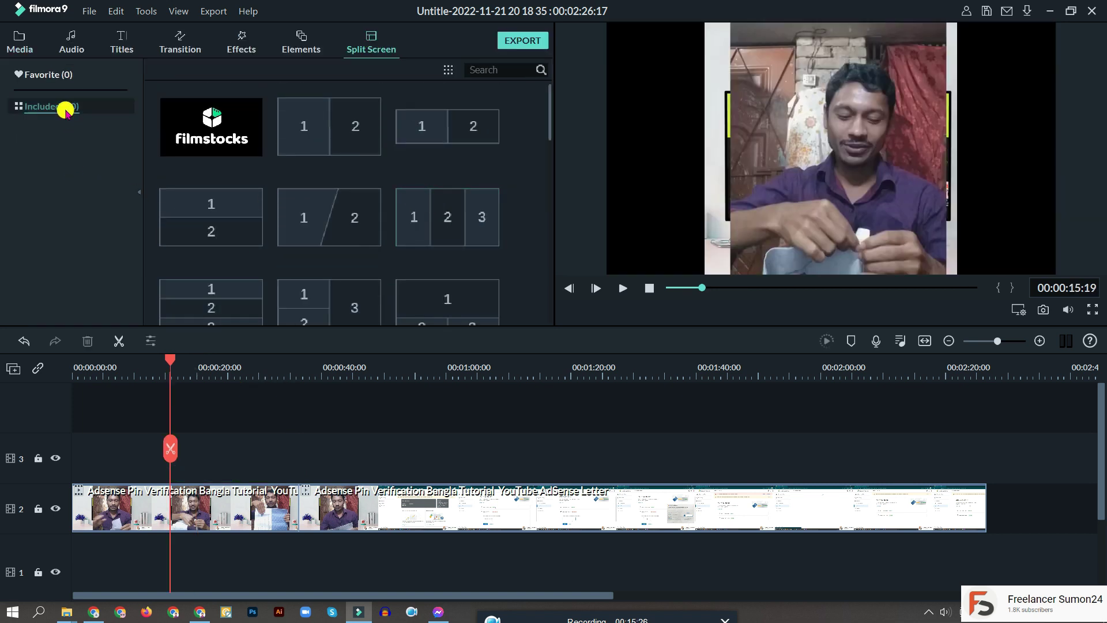
scroll(418, 190, "down", 6)
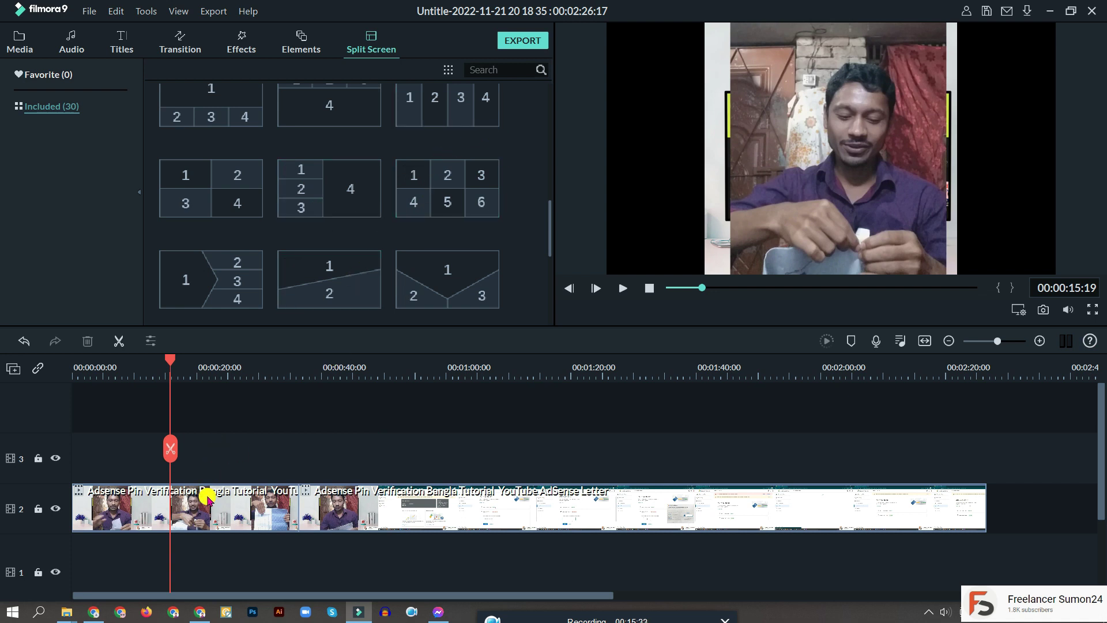
Apply automatic white balance to the first AdSense clip and adjust its temperature to -9.87 and tint to 0.26
double_click(222, 512)
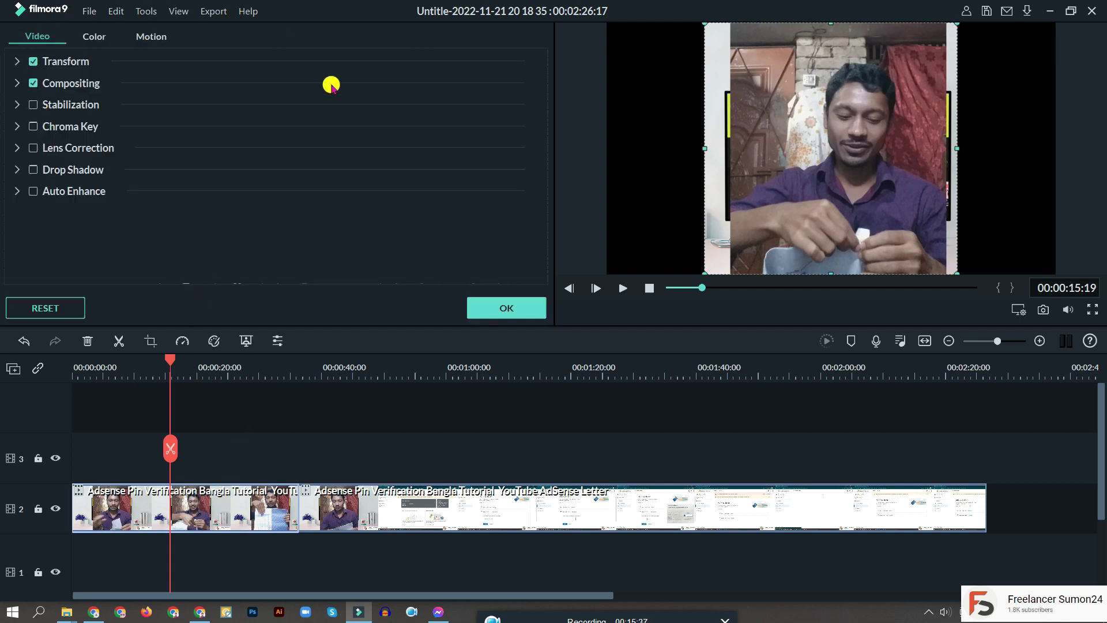
left_click(90, 36)
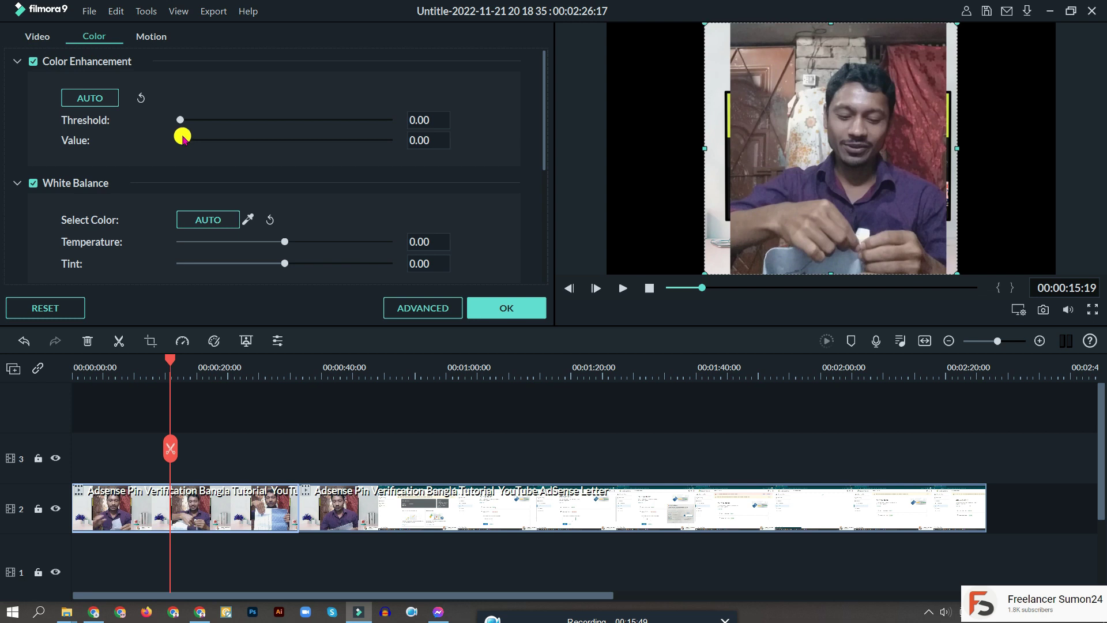
left_click_drag(178, 115, 156, 117)
scroll(312, 213, "down", 5)
scroll(291, 197, "up", 5)
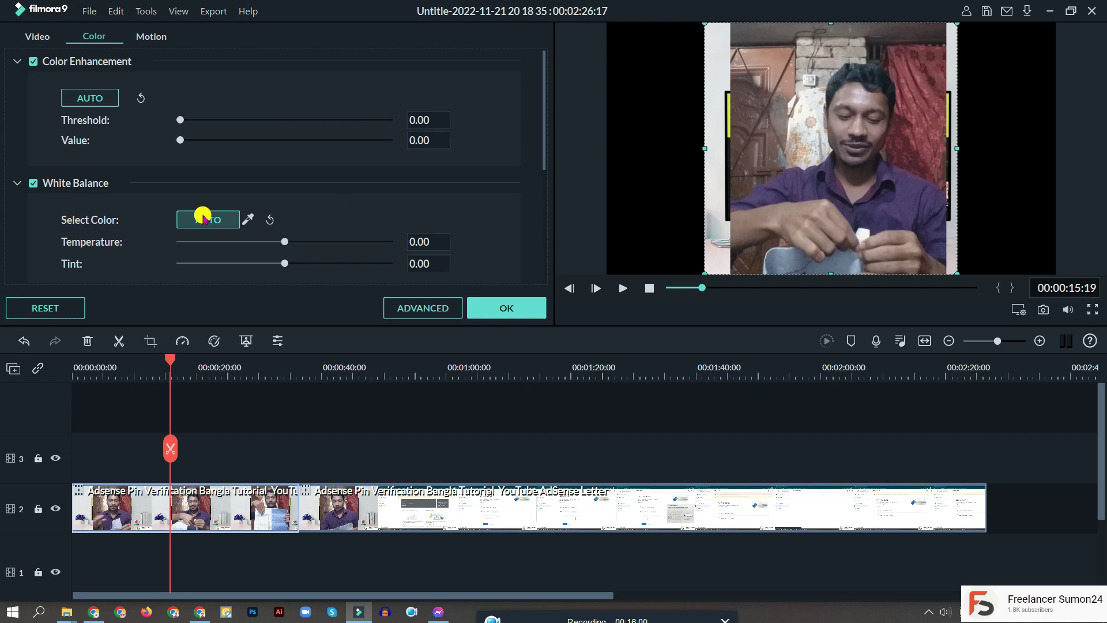
left_click(203, 216)
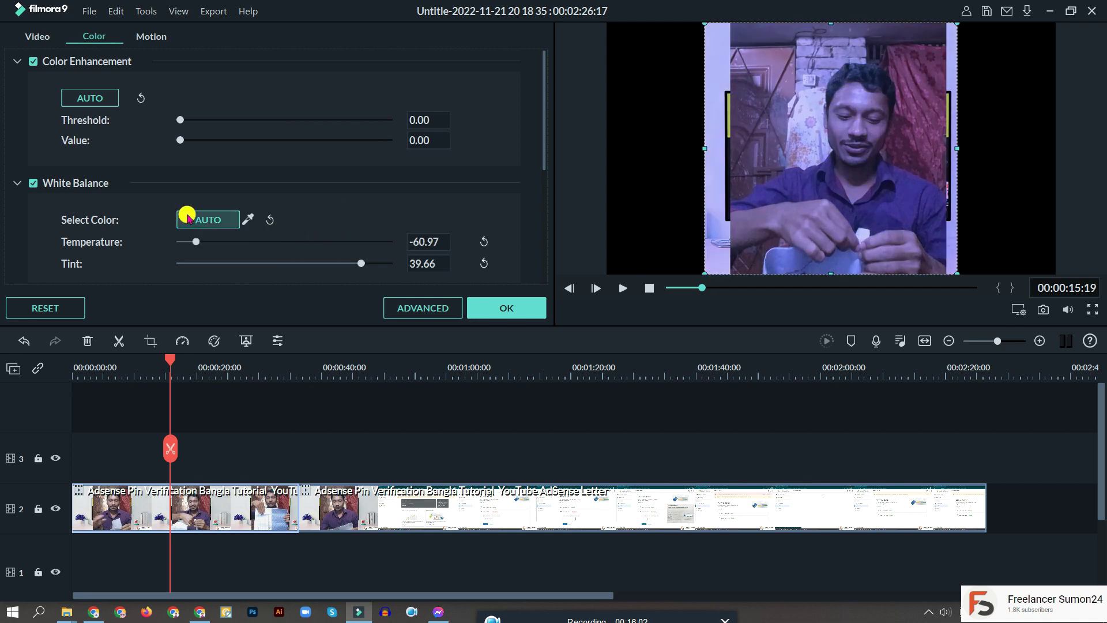
left_click(236, 241)
left_click_drag(365, 263, 298, 263)
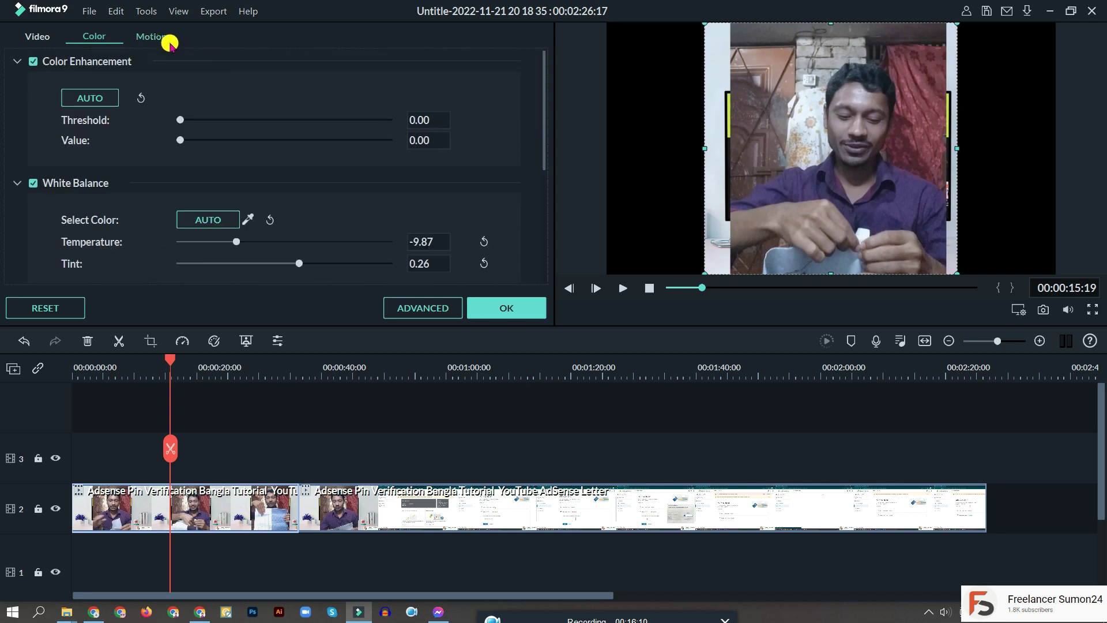
Apply the Boom! motion animation to the first AdSense clip
left_click(152, 36)
left_click(156, 86)
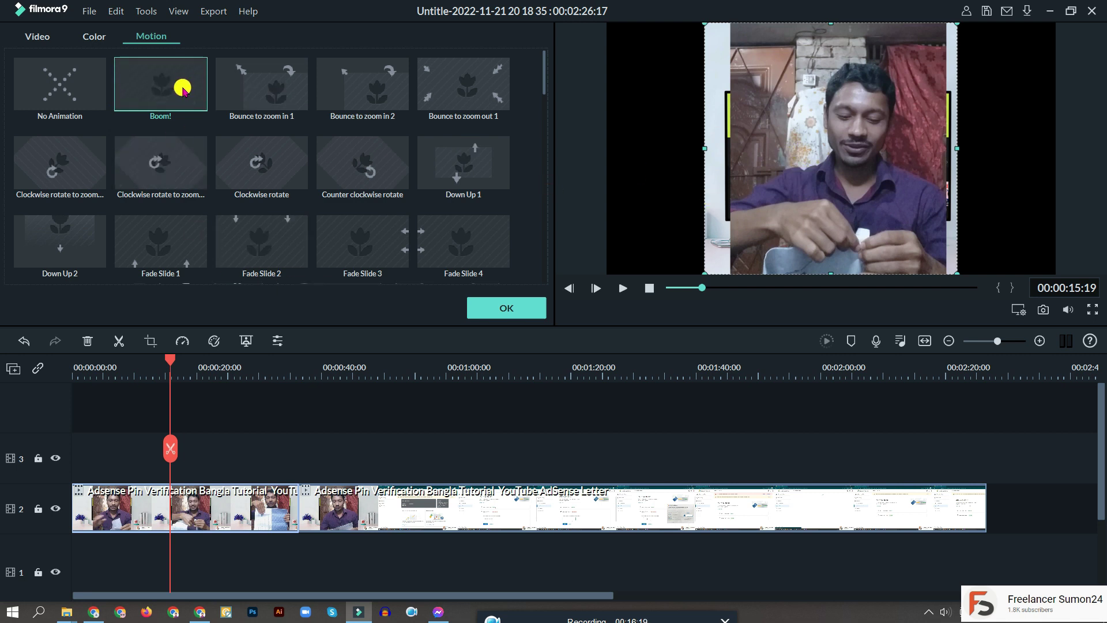
double_click(119, 91)
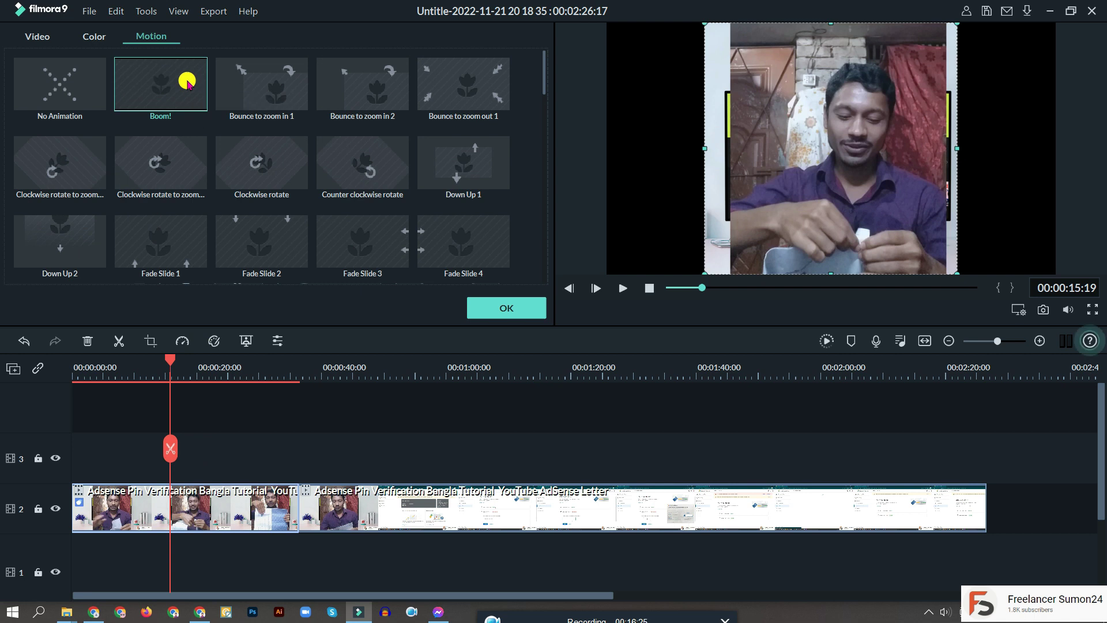
Preview the Bounce to zoom in 1, Bounce to zoom in 2, Bounce to zoom out 1 and Spin 2 motions, and accept the clip's settings
left_click(289, 97)
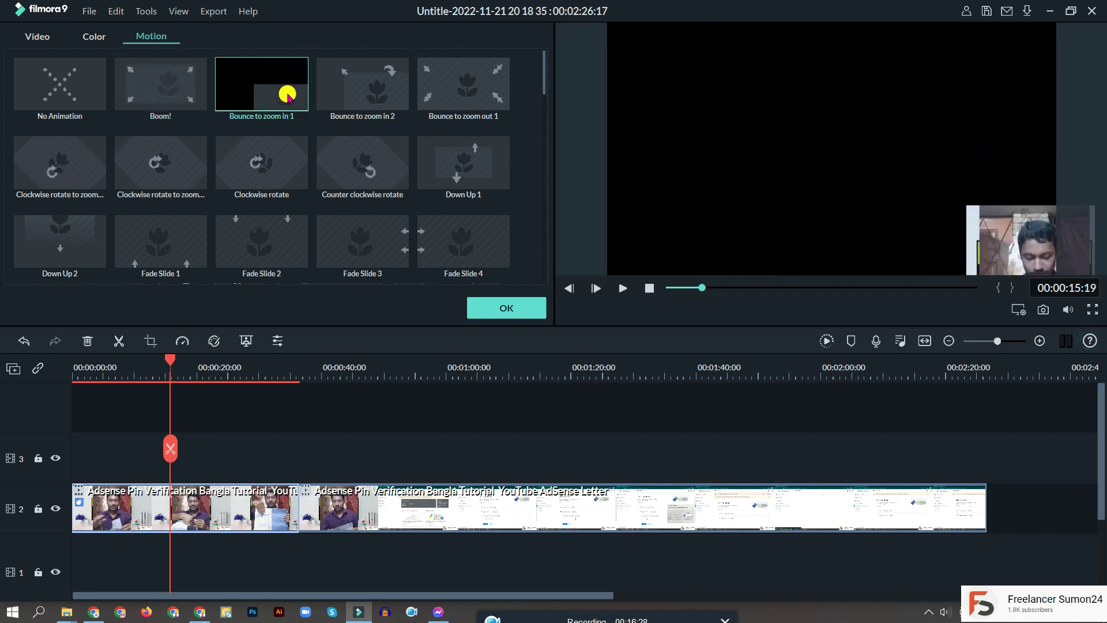
left_click(393, 95)
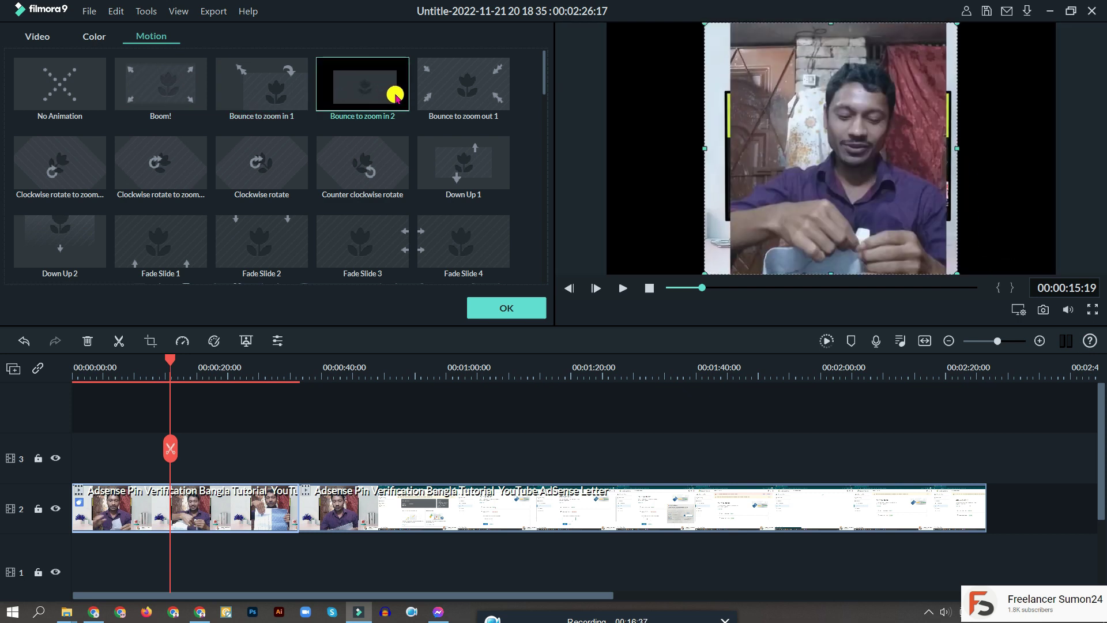
left_click(454, 87)
scroll(362, 221, "down", 5)
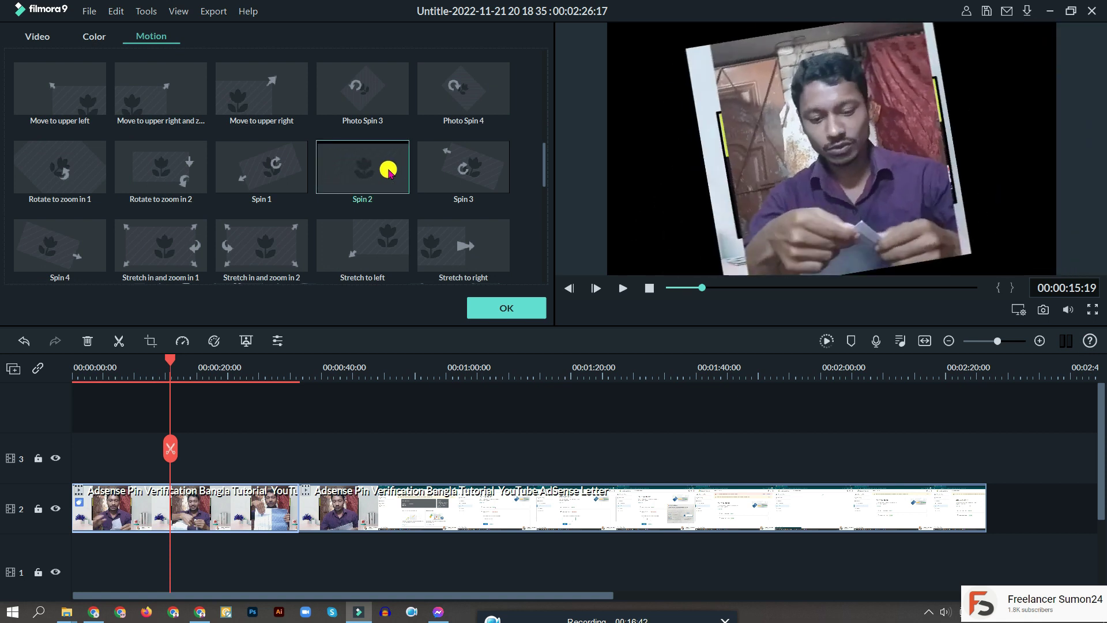
left_click(506, 308)
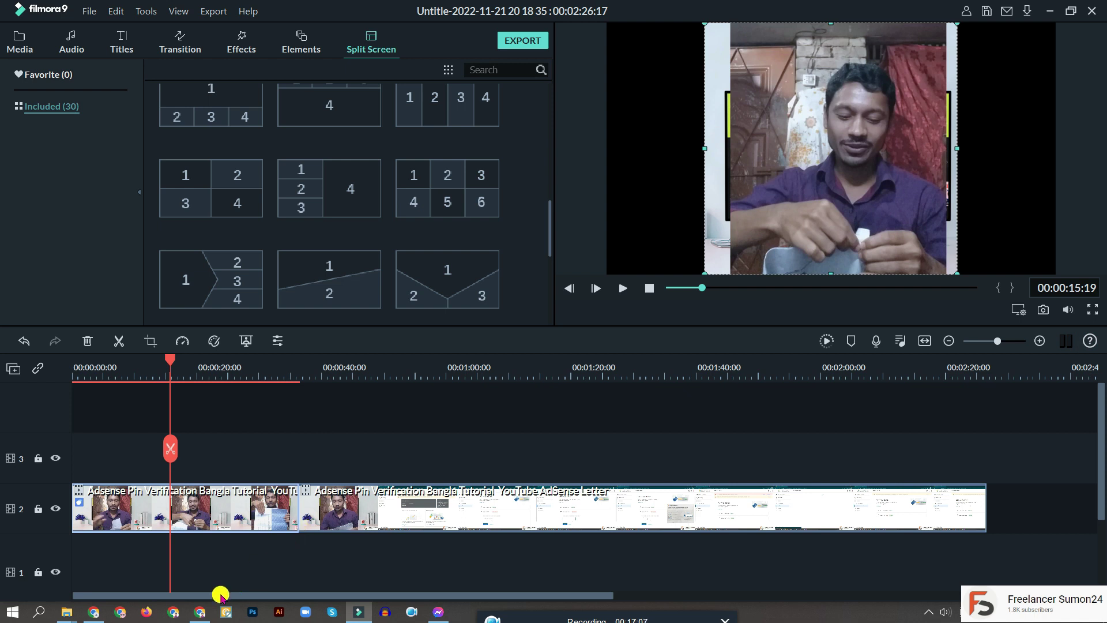
Switch to the creator's YouTube channel in Chrome and look through its playlists
left_click(200, 611)
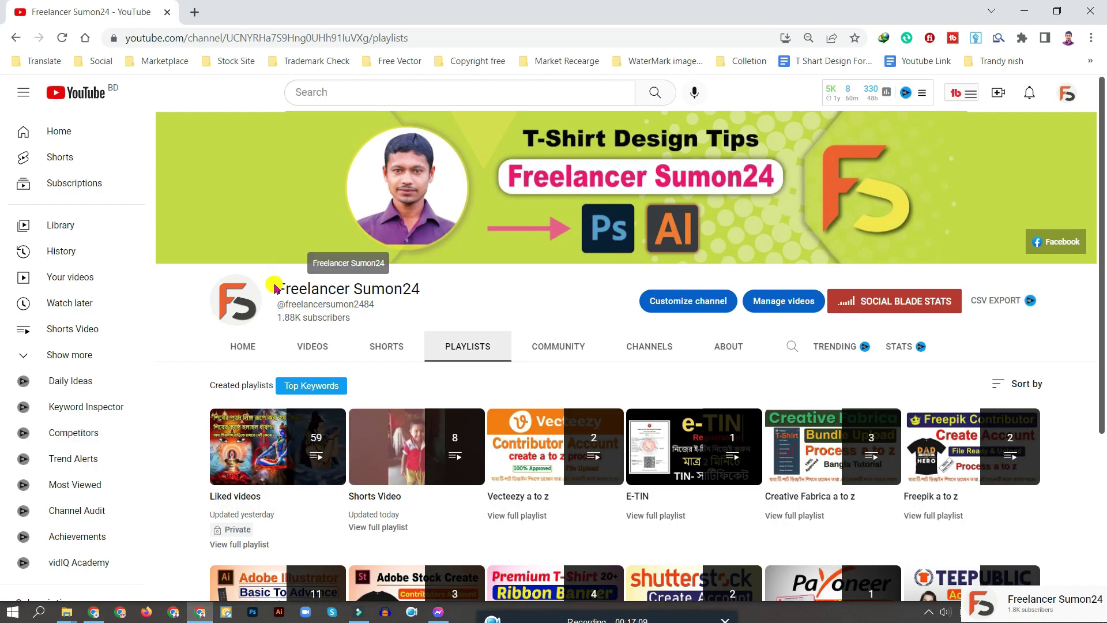
left_click_drag(278, 289, 473, 289)
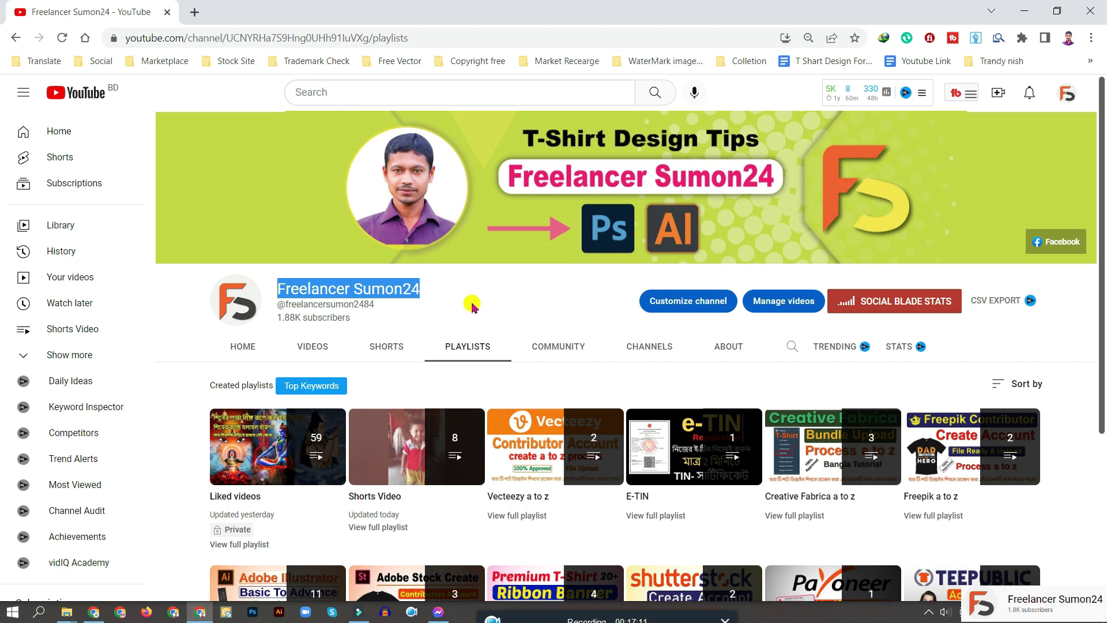
left_click(468, 345)
scroll(1078, 351, "down", 4)
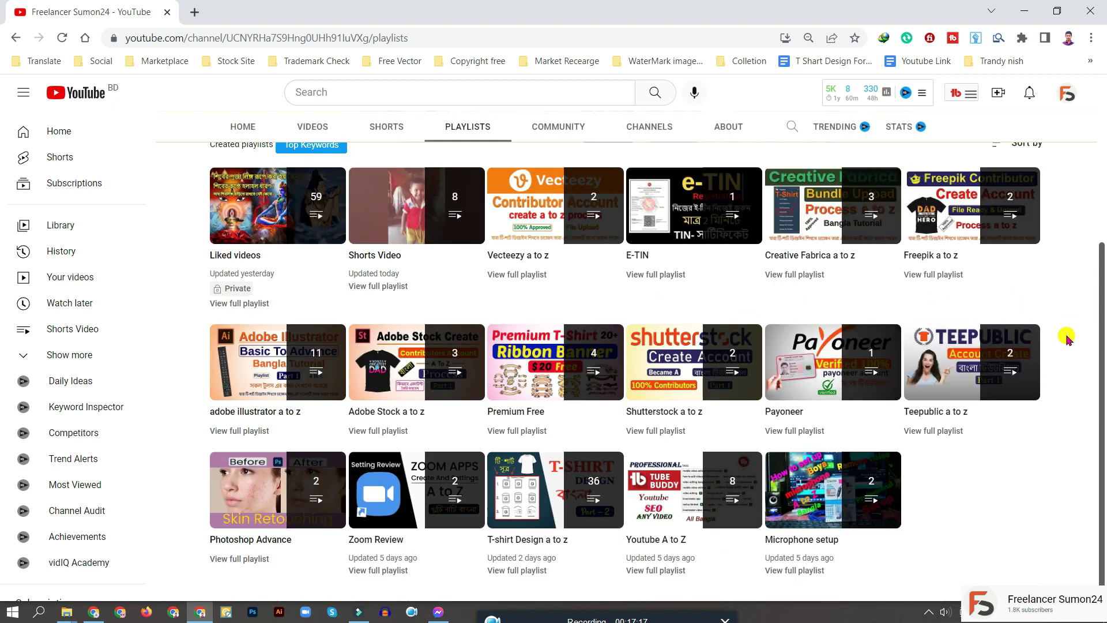